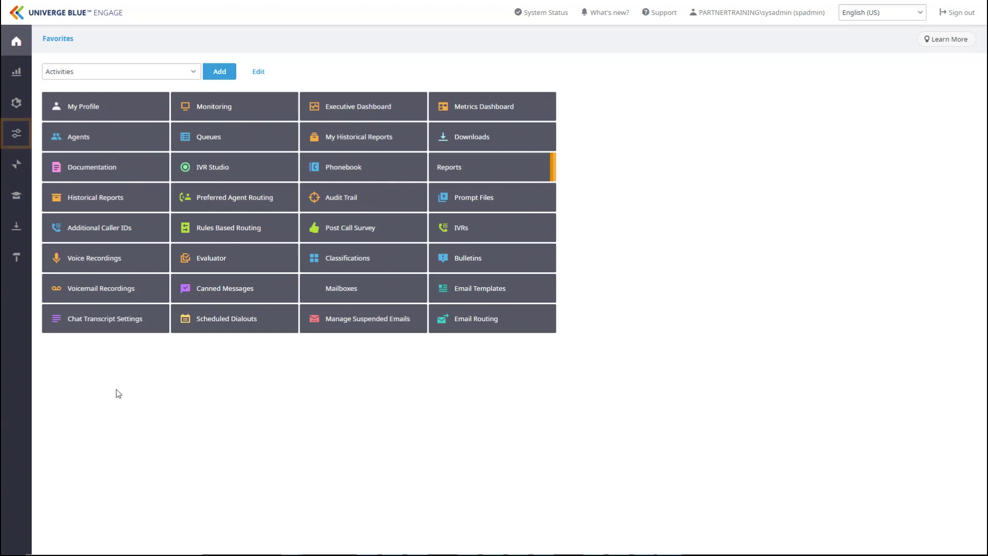
- Open the Aid For Chat queue's Options from Configure > General > Queues
left_click(19, 139)
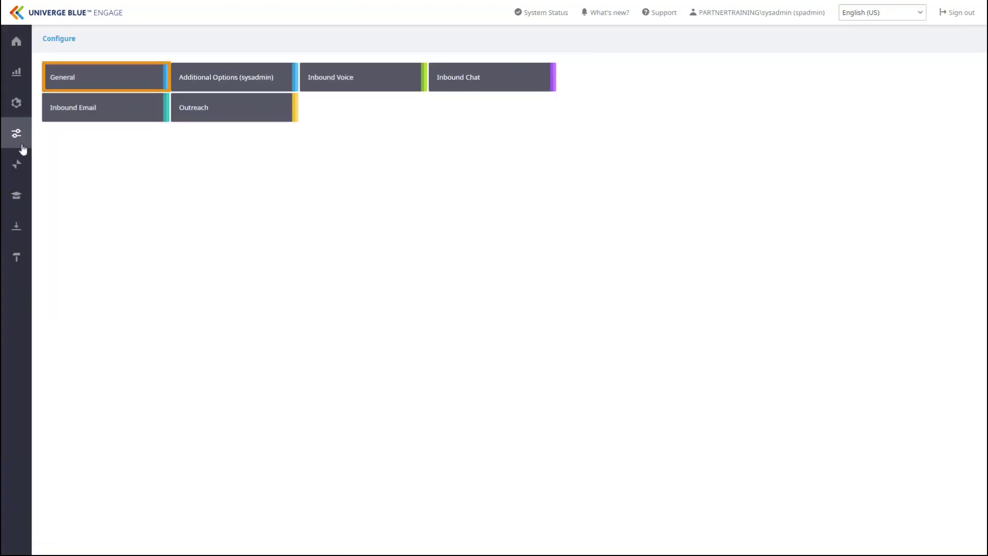
left_click(118, 80)
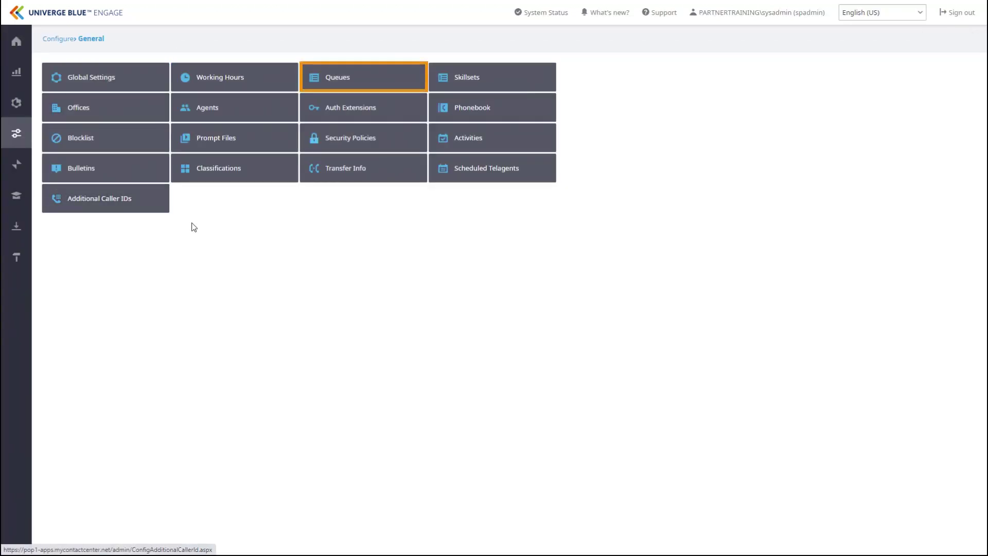
left_click(375, 83)
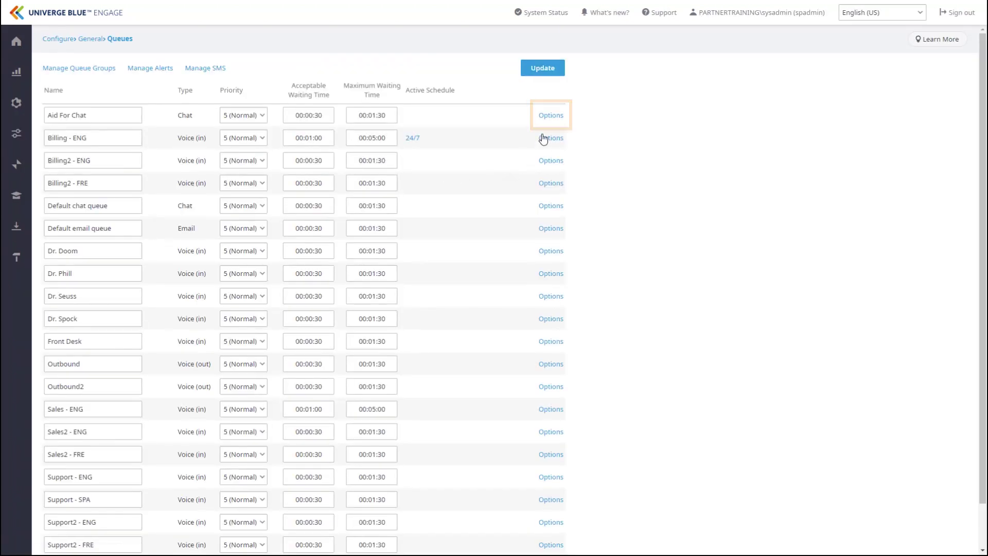
left_click(550, 116)
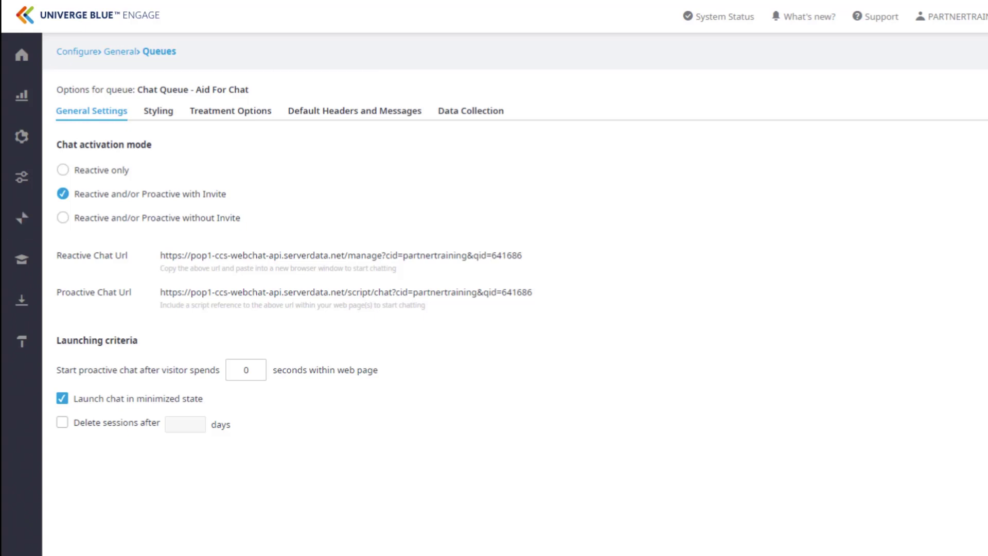
- Set chat activation to 'Reactive and/or Proactive without Invite'
left_click(63, 170)
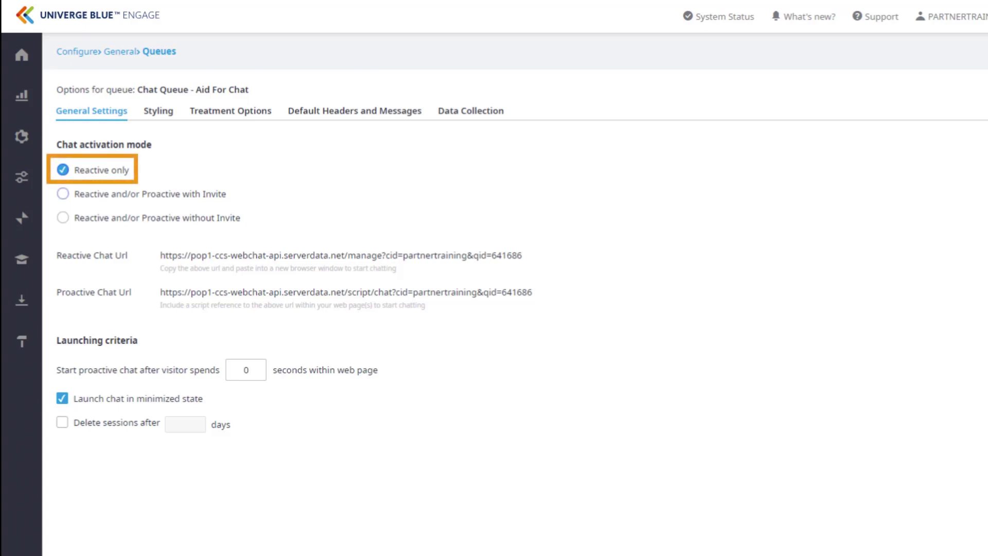
left_click(63, 194)
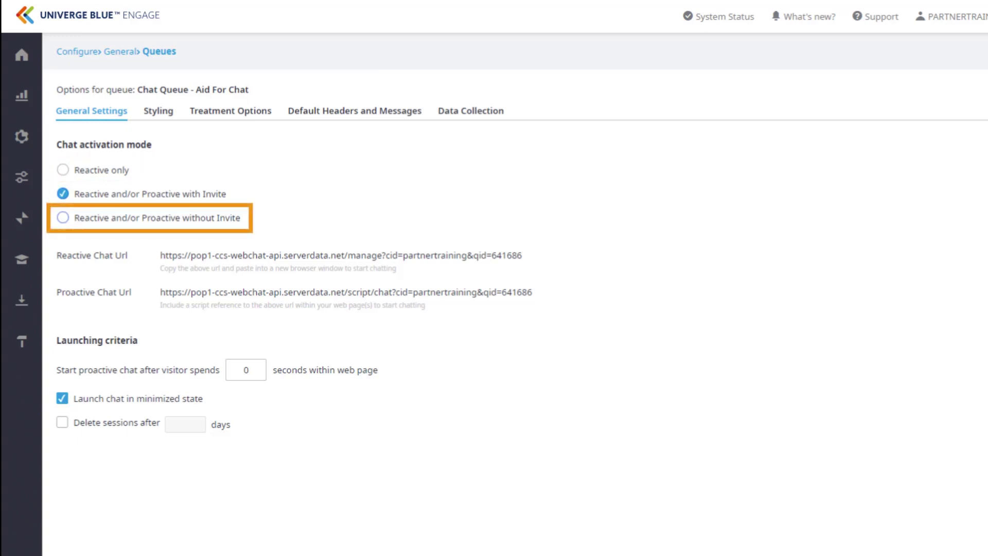
left_click(63, 218)
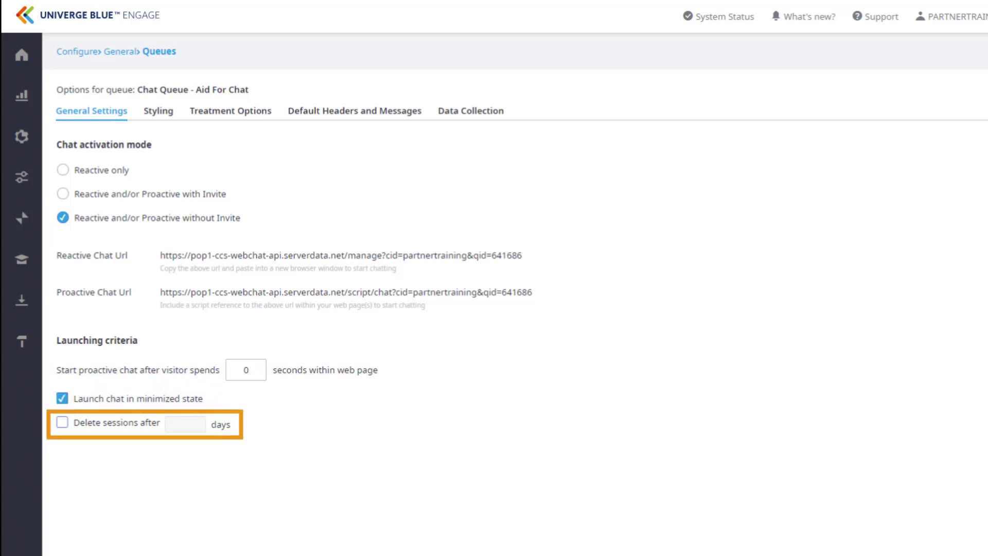
- Delete sessions after 3 days and set the proactive chat delay to 30 seconds
left_click(186, 424)
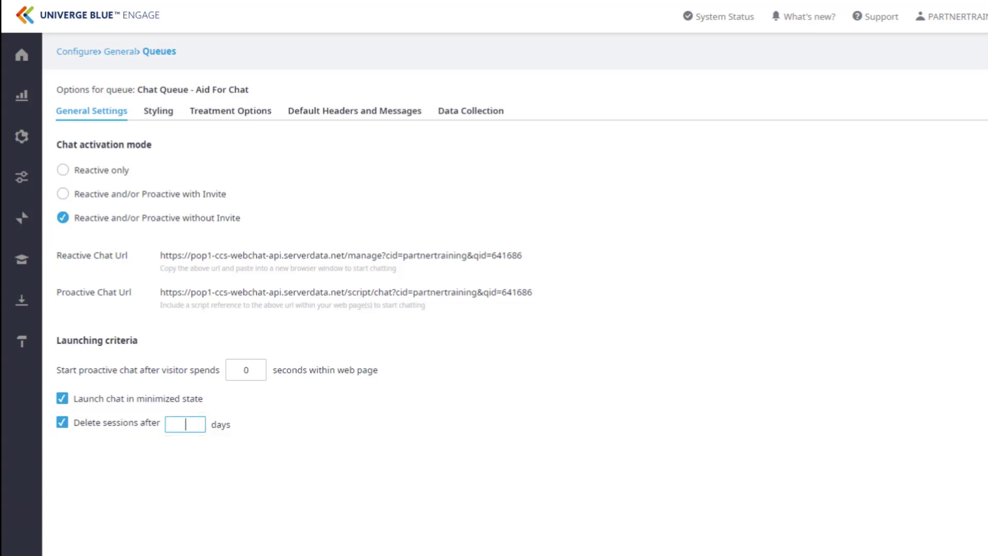
type("3")
double_click(246, 369)
type("30")
left_click(158, 110)
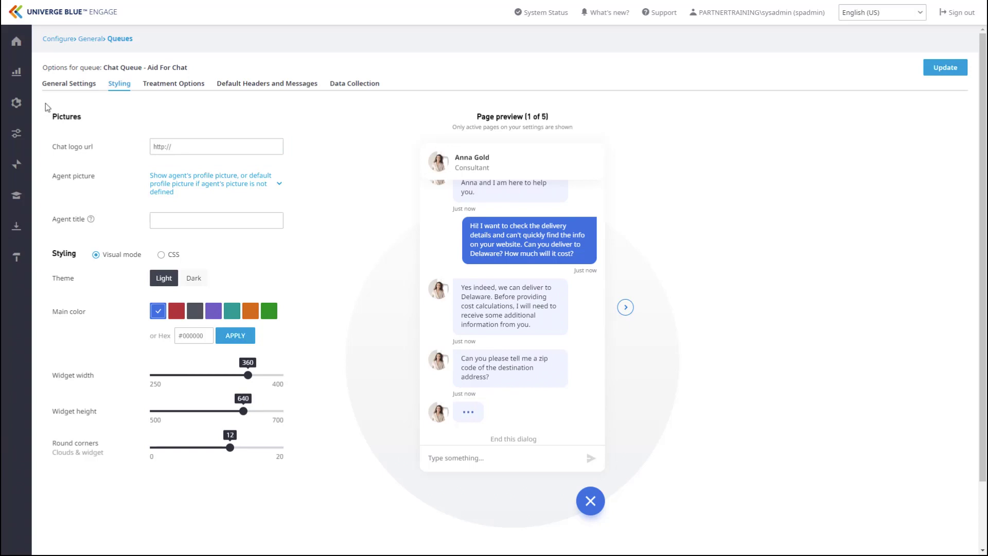
- Set the agent title to 'Consultant', leaving the agent picture unchanged and the theme Light
left_click(281, 185)
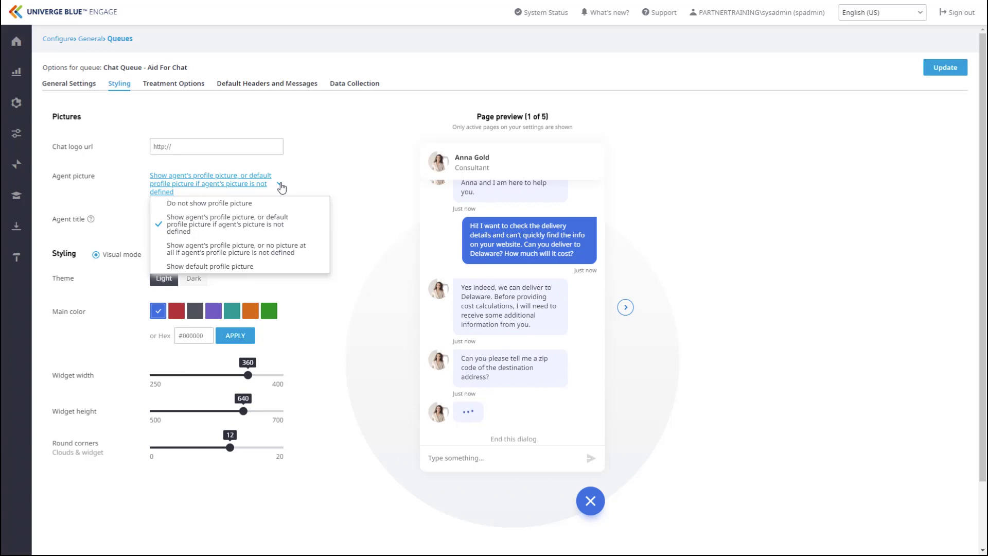
left_click(338, 182)
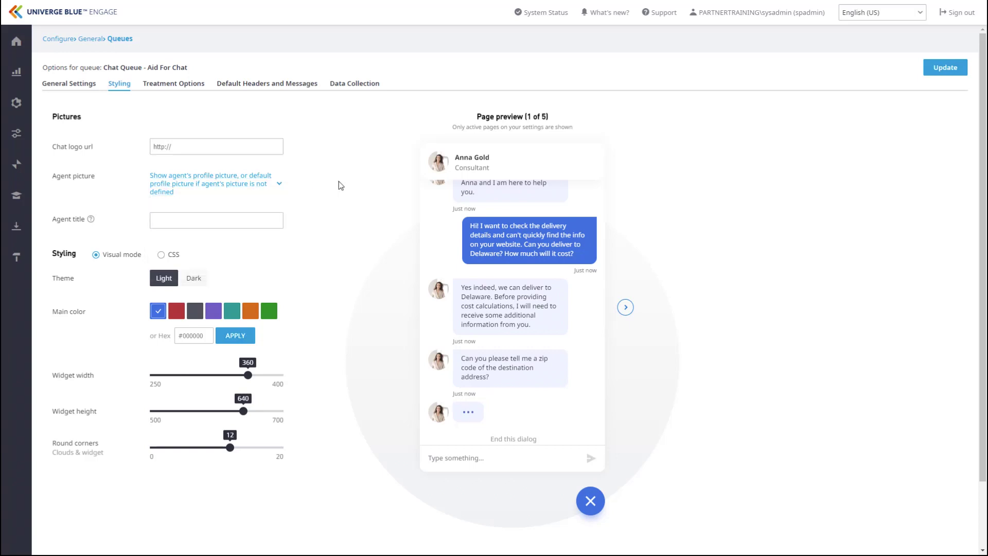
left_click(246, 216)
type("Consul")
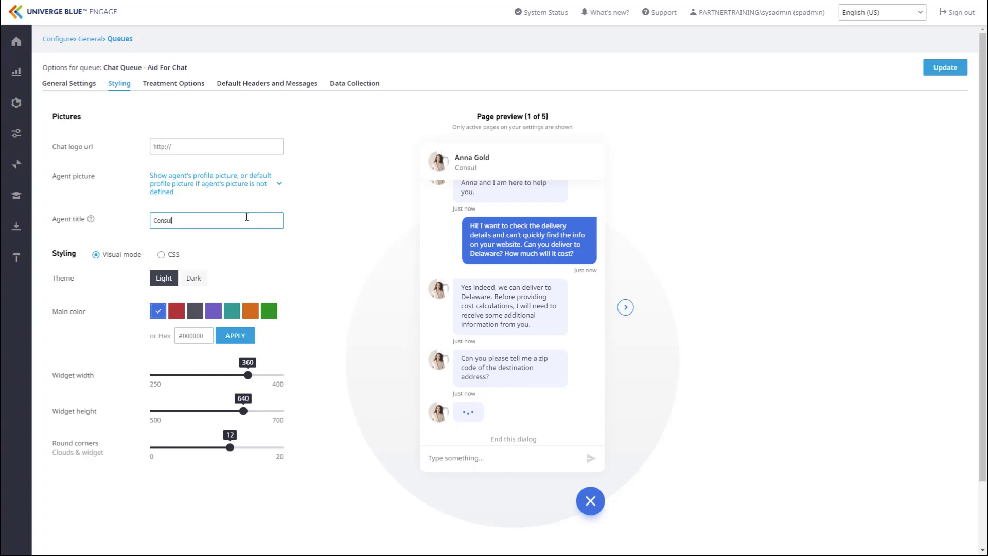
type("tant")
left_click(198, 279)
left_click(166, 278)
- In Visual styling mode, set the widget's main colour to teal and width to 371
left_click(161, 255)
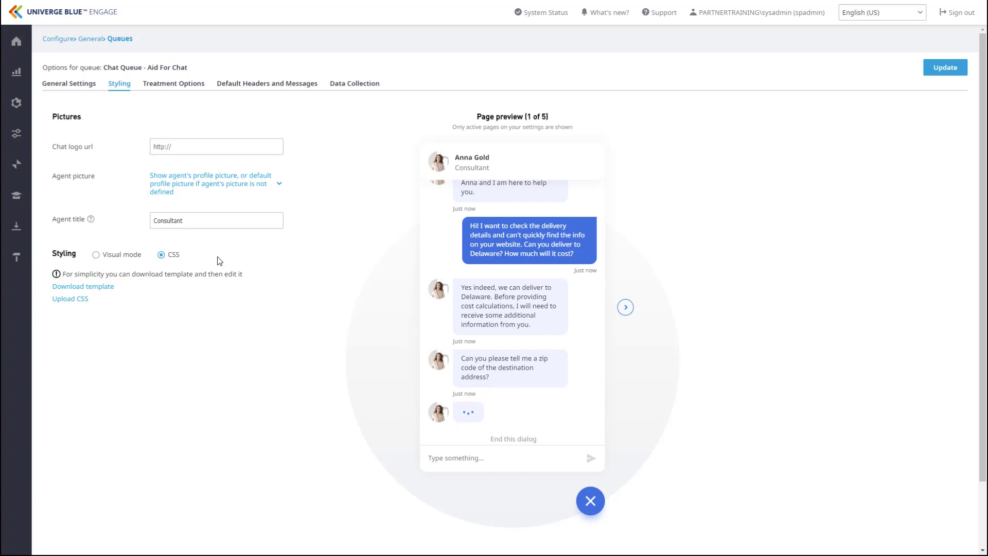
left_click(96, 256)
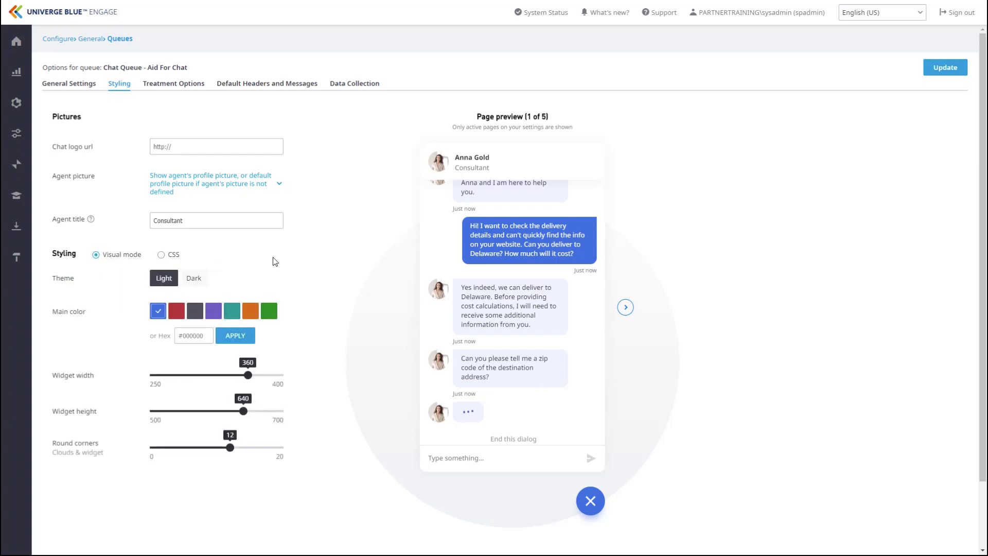
left_click(233, 311)
mouse_move(248, 375)
left_mouse_down()
mouse_move(195, 380)
mouse_move(259, 381)
left_mouse_up()
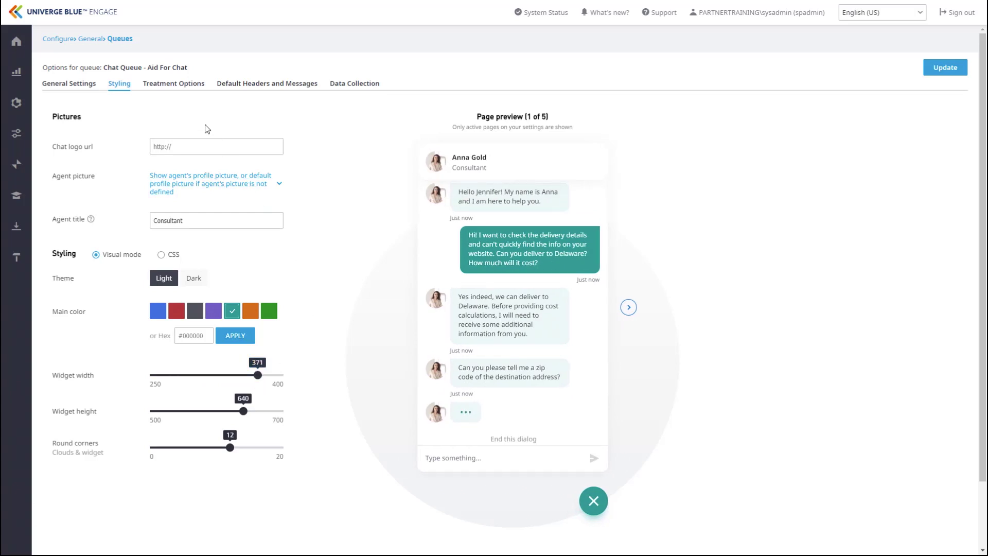
left_click(183, 89)
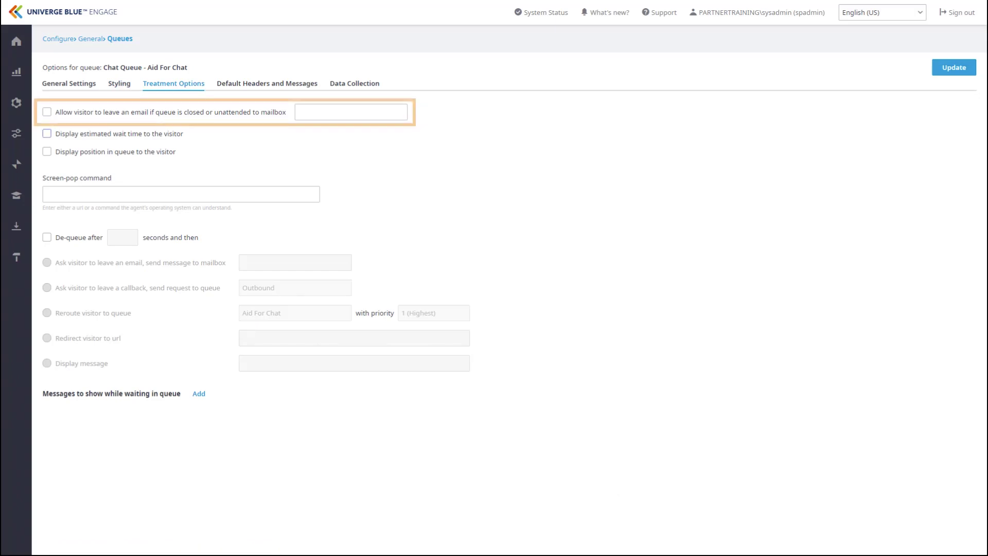
- Let unattended-queue visitors email a mailbox address, and show estimated wait time and queue position
left_click(47, 112)
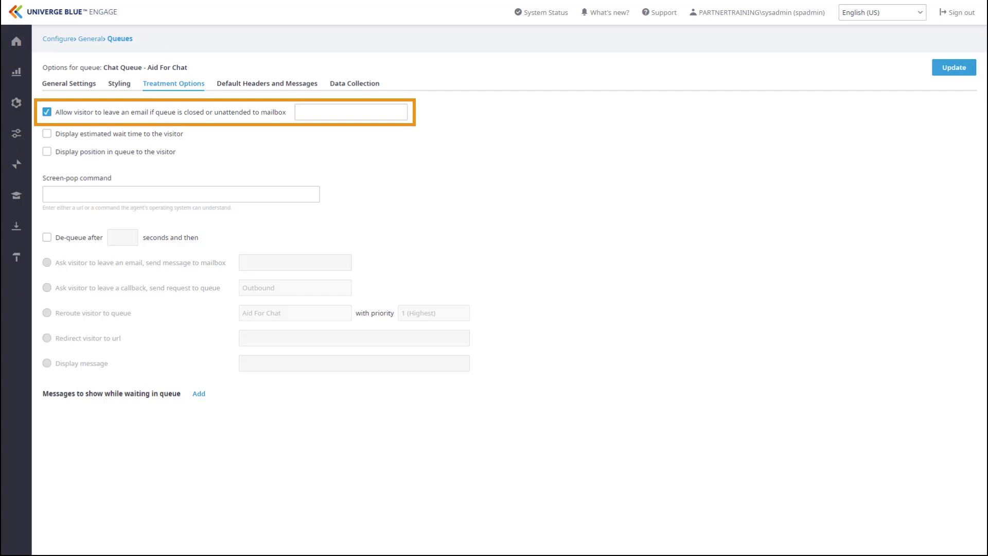
left_click(351, 113)
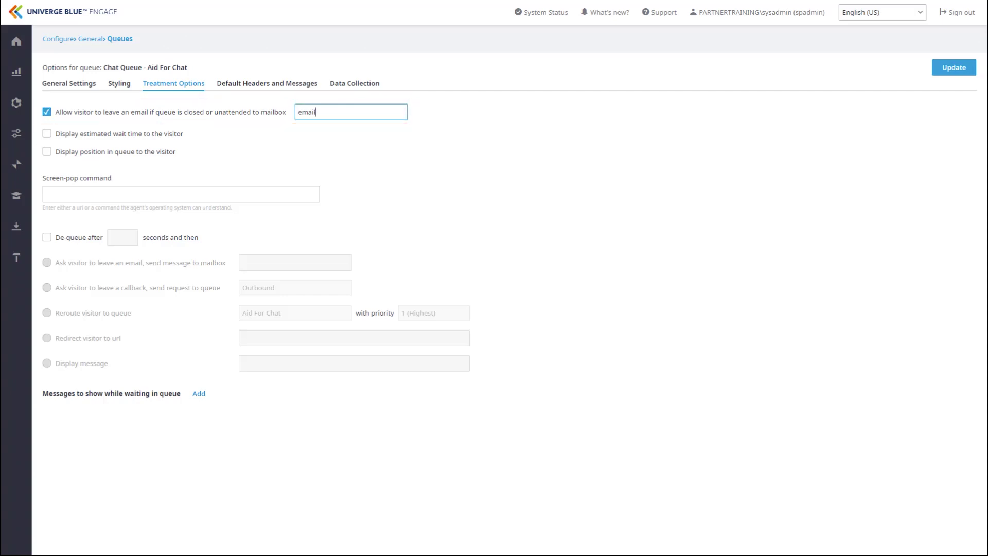
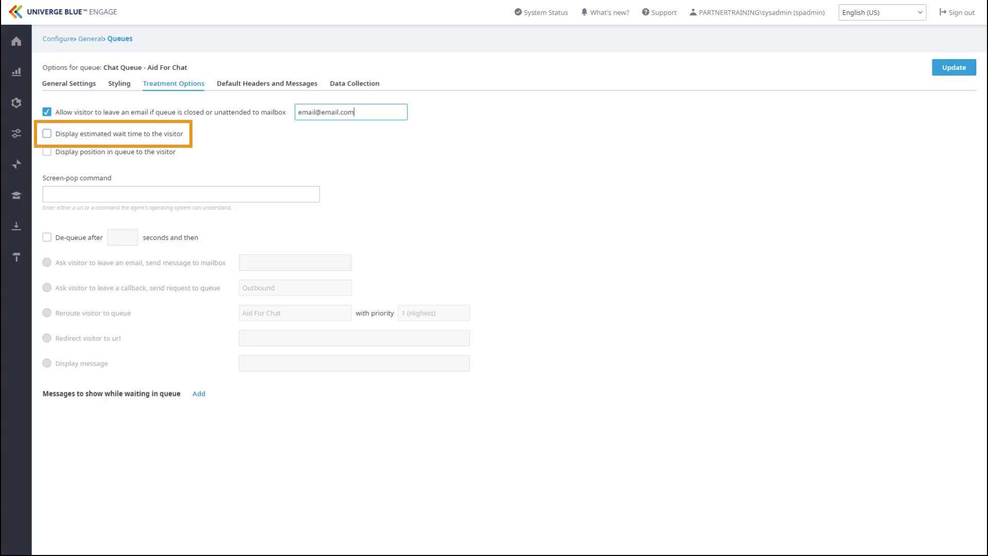
left_click(47, 134)
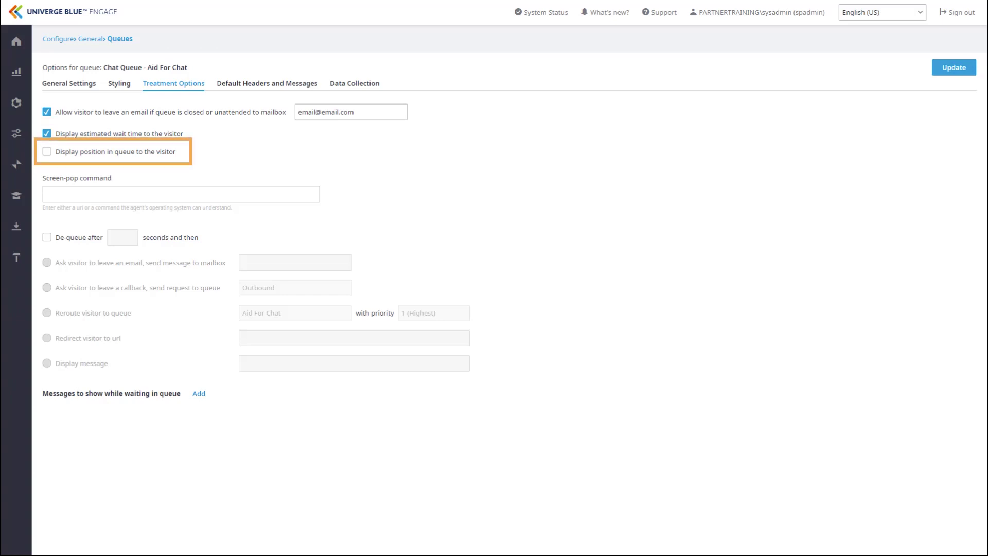
left_click(47, 151)
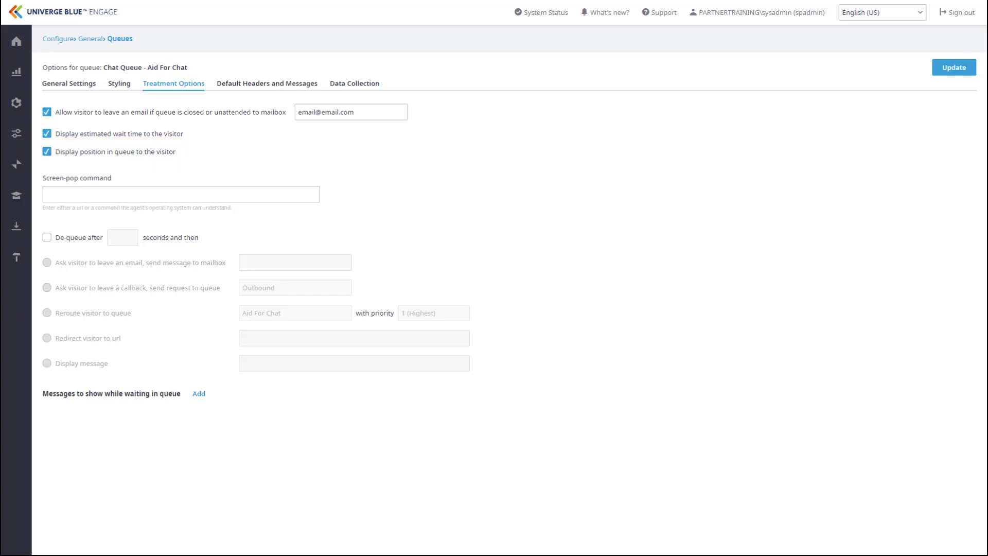
- Set the screen-pop command to google.com and de-queue visitors after 300 seconds
left_click(180, 194)
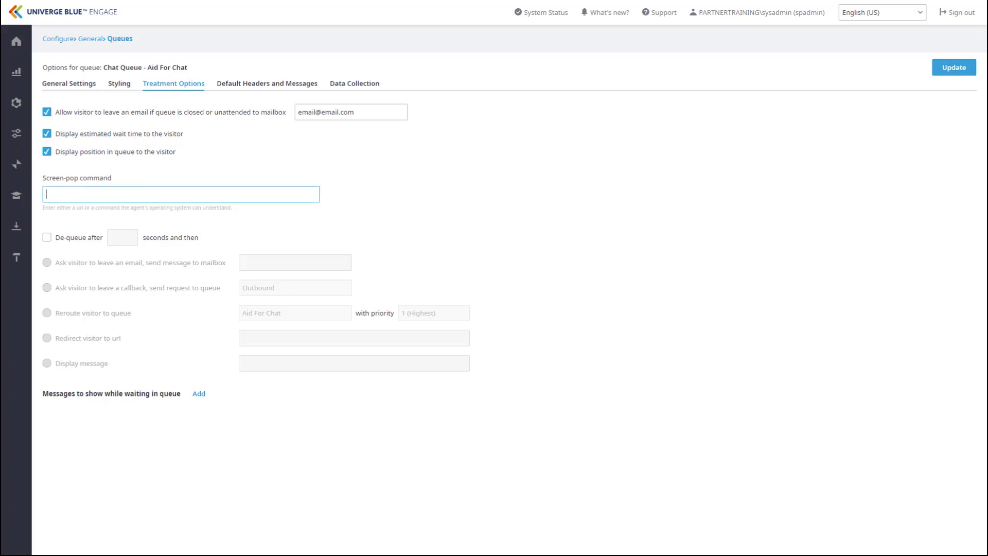
type("google.com")
left_click(47, 237)
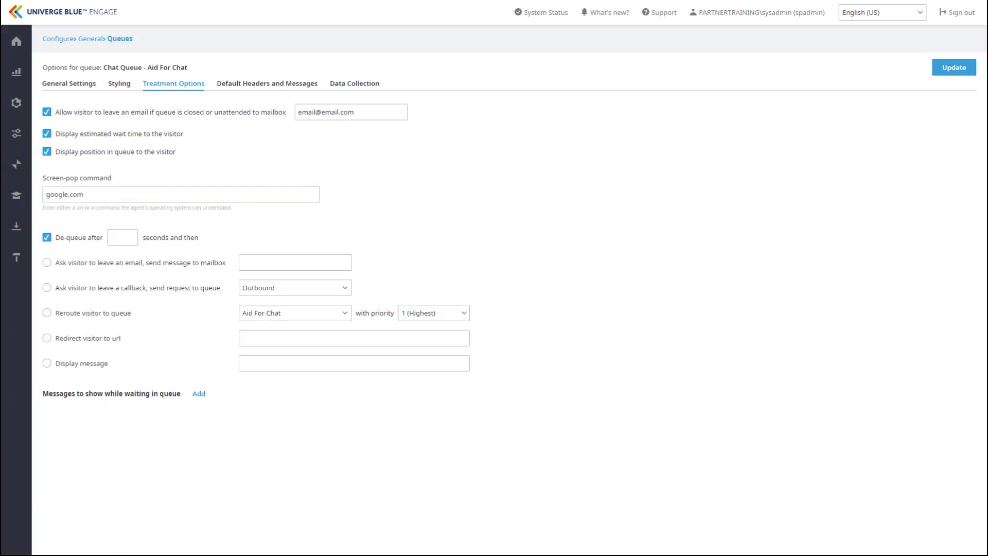
left_click(122, 237)
type("300")
- Show de-queued visitors the 'too busy… Please try again.' message and add a waiting-queue message row
left_click(47, 263)
left_click(47, 288)
left_click(47, 313)
left_click(47, 338)
left_click(47, 364)
left_click(309, 363)
type("We are so")
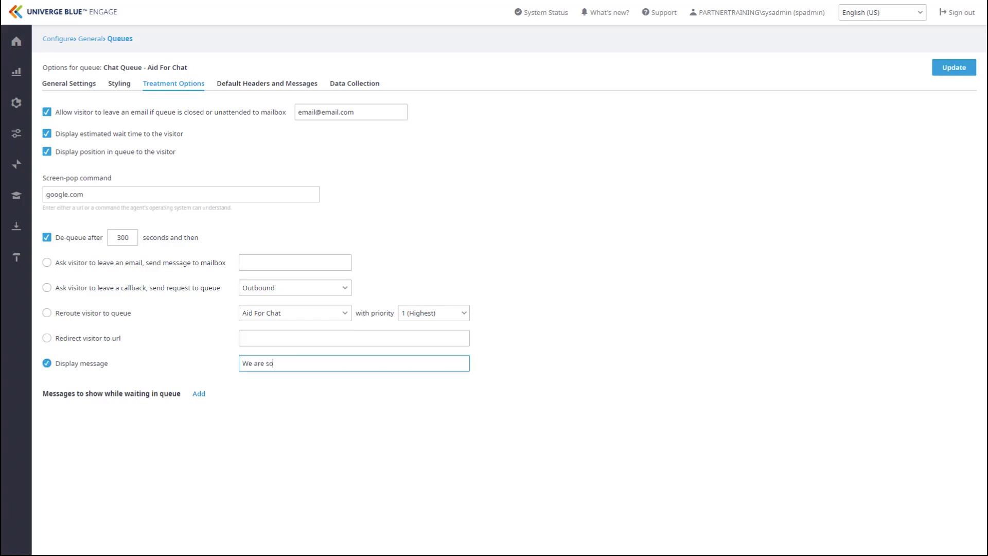
type("rry but we are currently too busy to e")
type("ccept your chat reques")
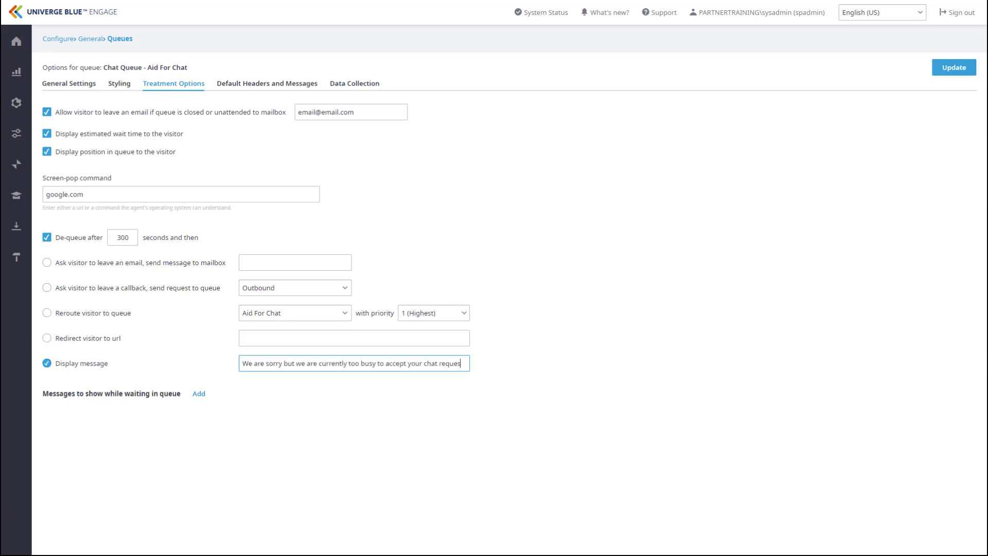
type("t. Please try again.")
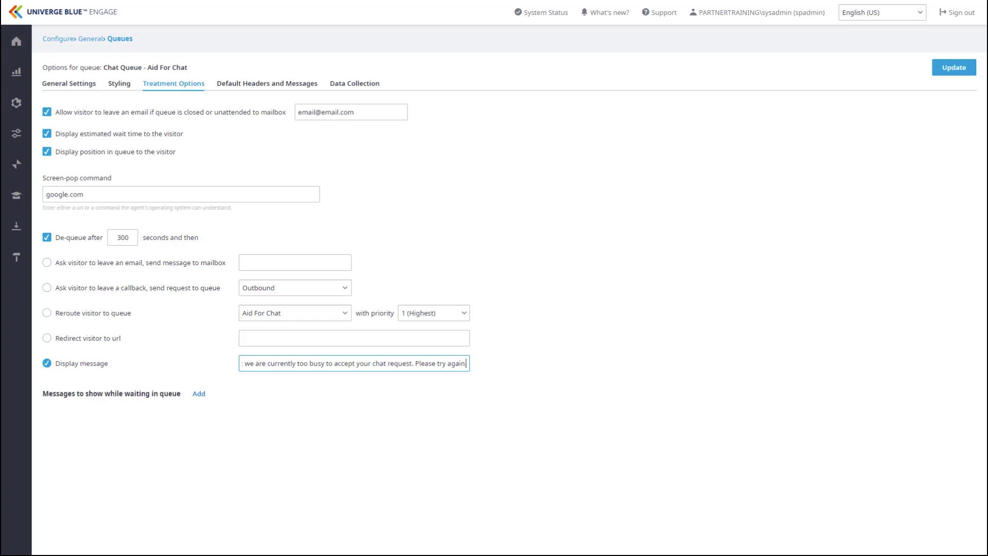
left_click(199, 393)
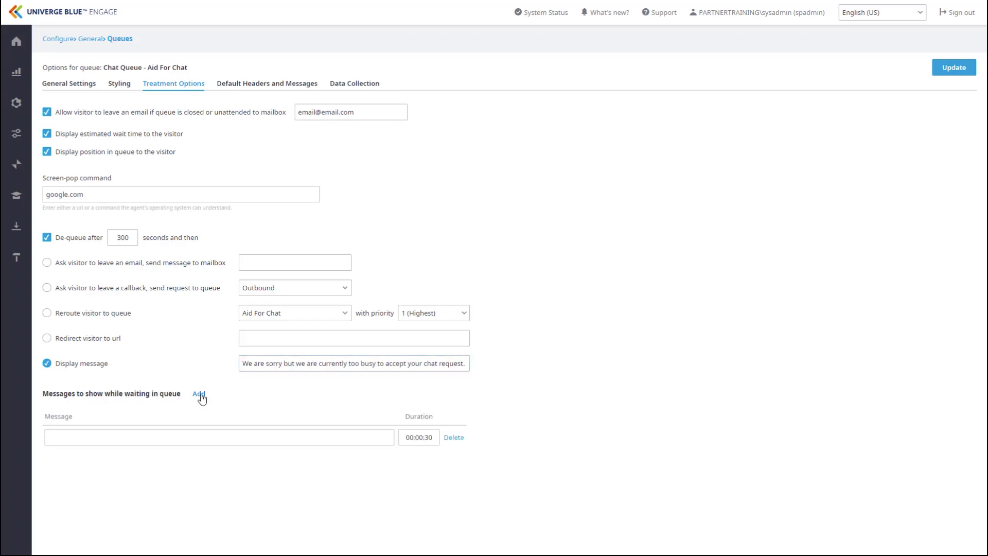
- Enter 'We will be with you shortly' as a trial waiting message, then delete that row
left_click(82, 437)
type("We will be")
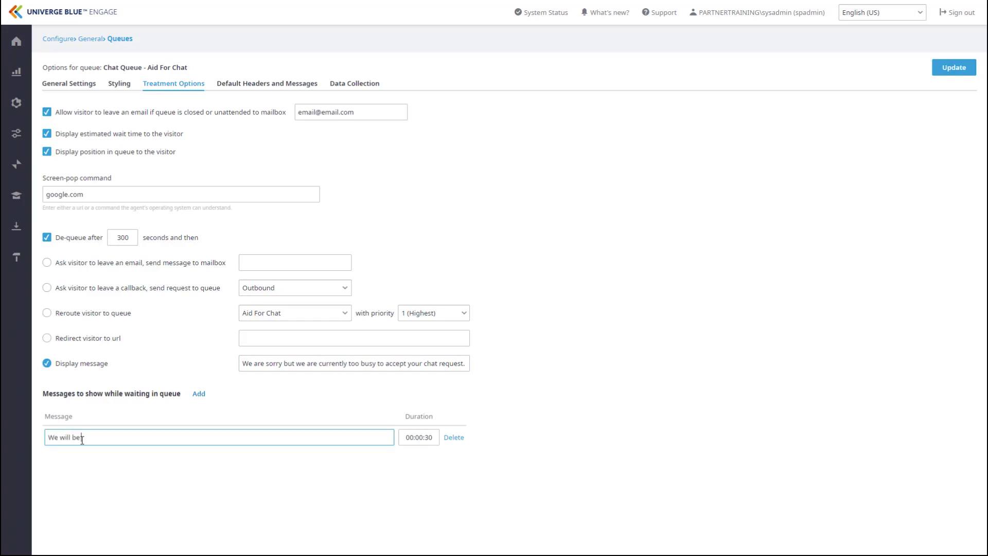
type(" with you shortly")
left_click(460, 438)
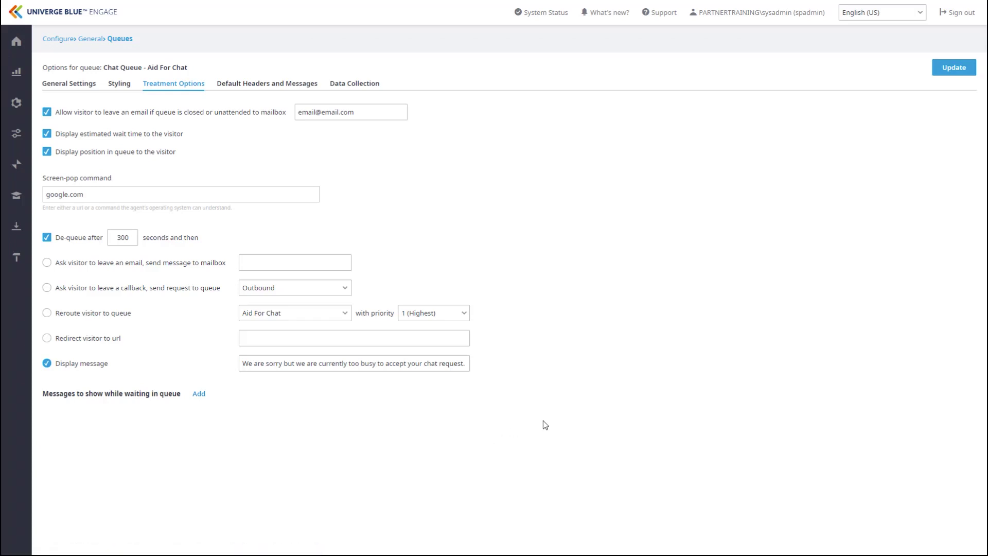
left_click(255, 86)
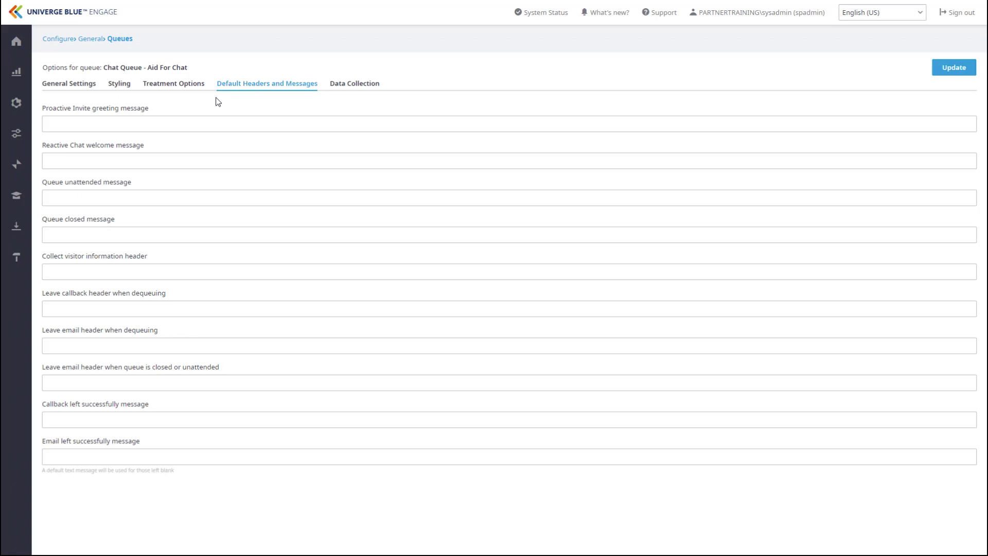
- Enter 'Sorry, chat is unavailable at this time.' as the queue closed message and Update
left_click(105, 235)
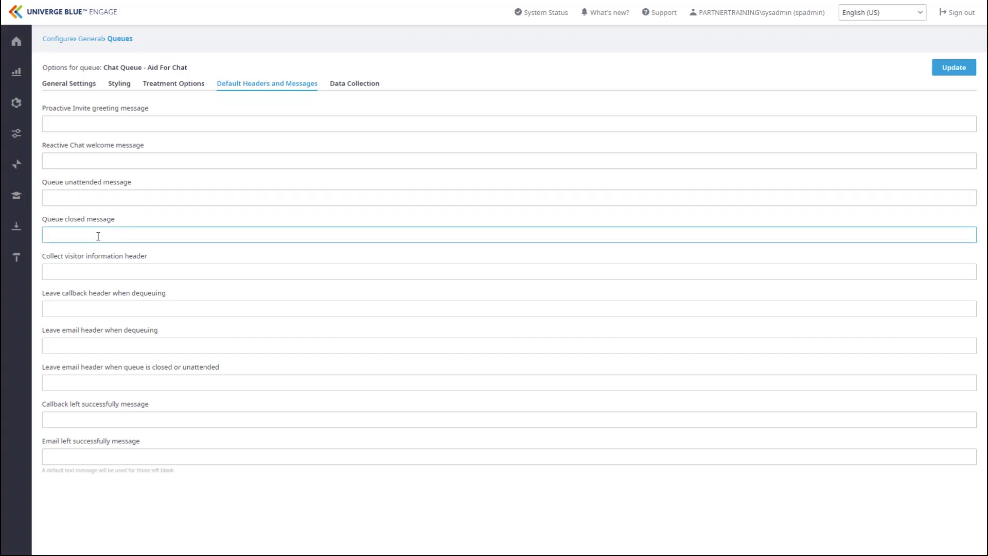
type("Sorry, chat is unavailable at this time.")
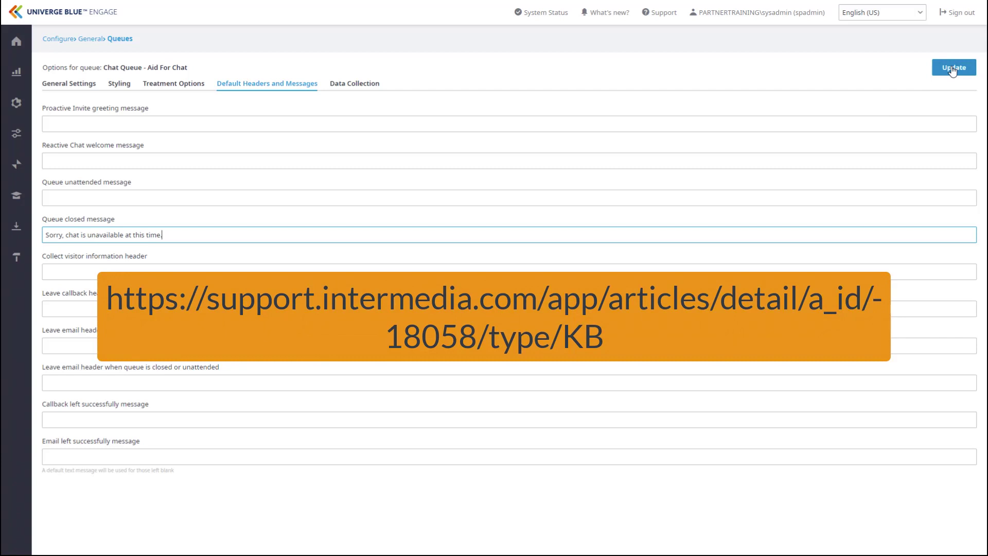
left_click(953, 71)
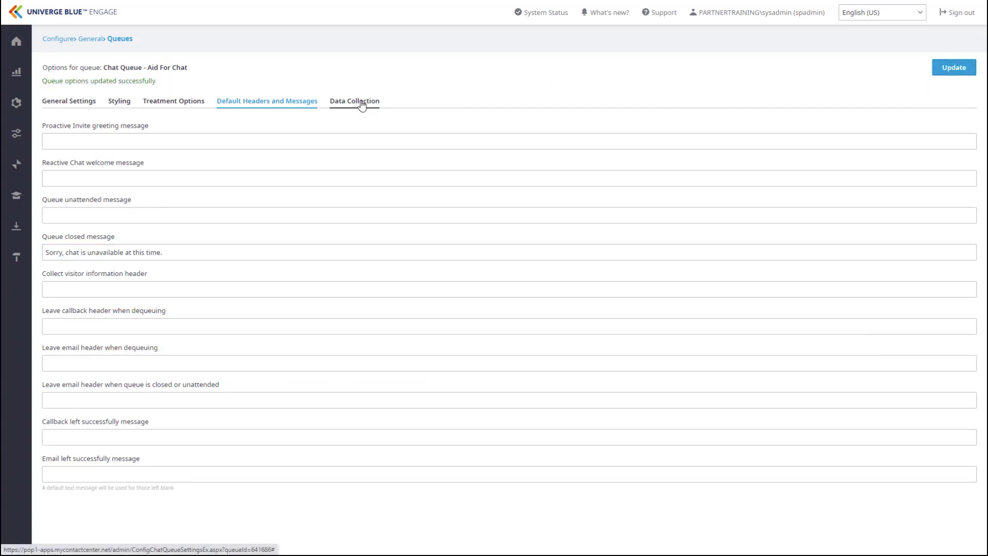
left_click(362, 105)
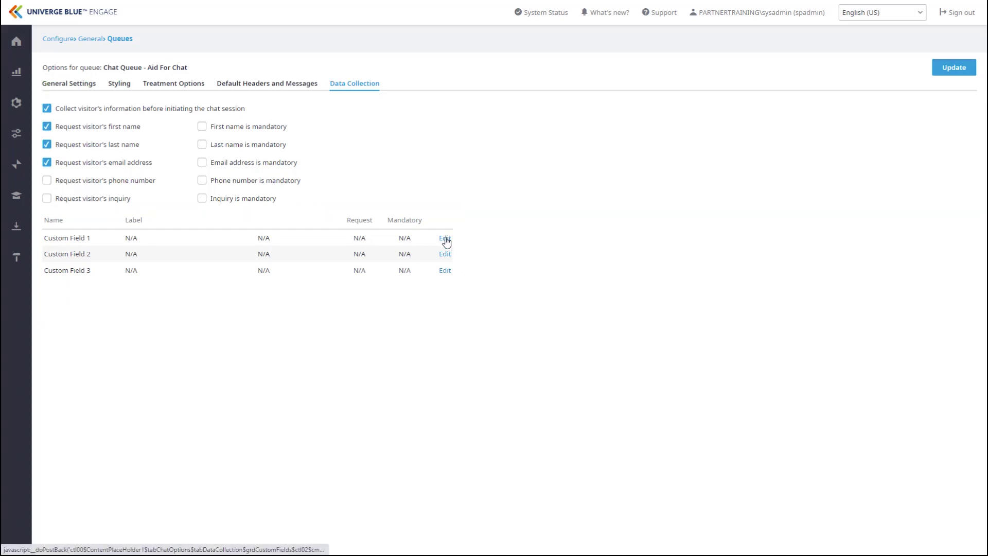
- Edit the Custom Field 1 row on the Data Collection tab
left_click(445, 238)
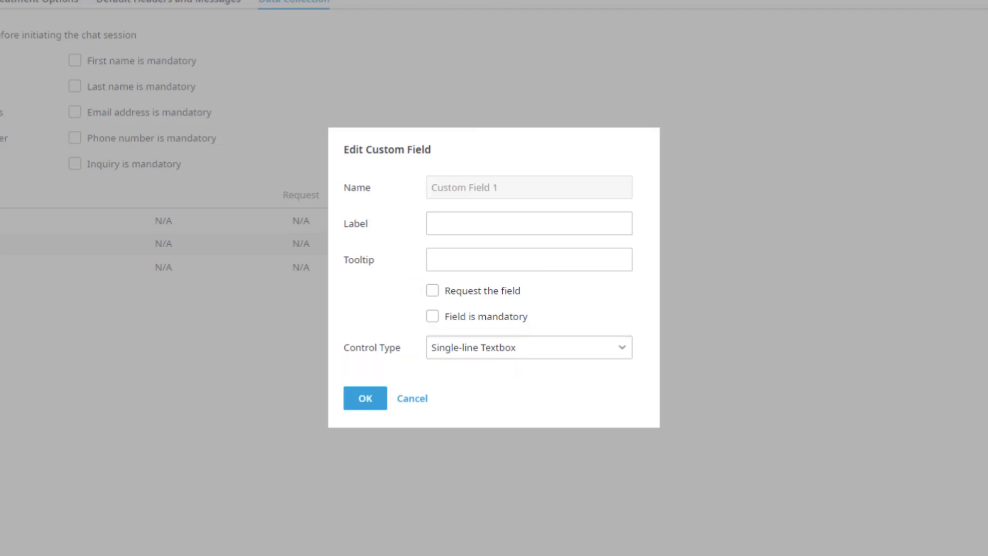
- Make Custom Field 1 a mandatory Dropdown List labelled 'Customer Type' with a past-business tooltip
left_click(629, 352)
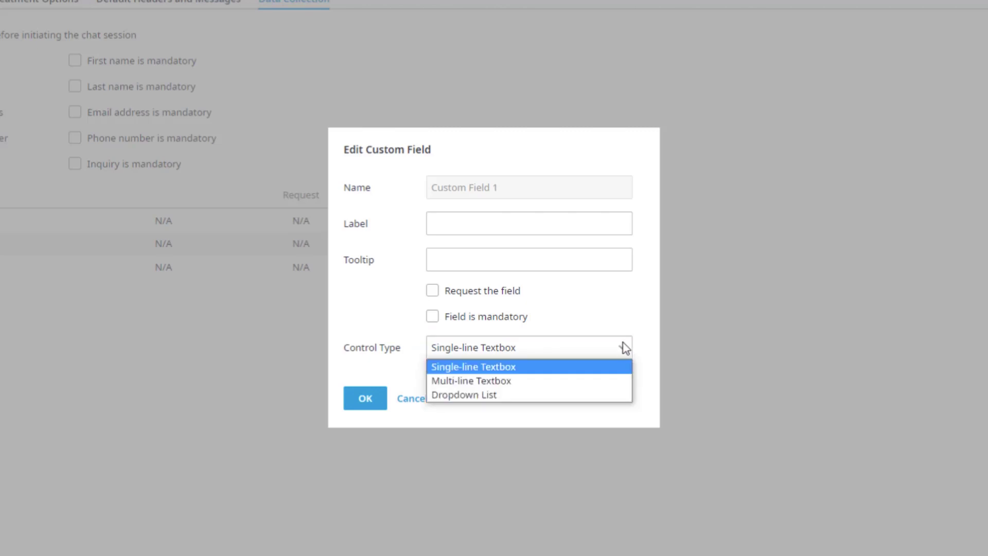
left_click(606, 394)
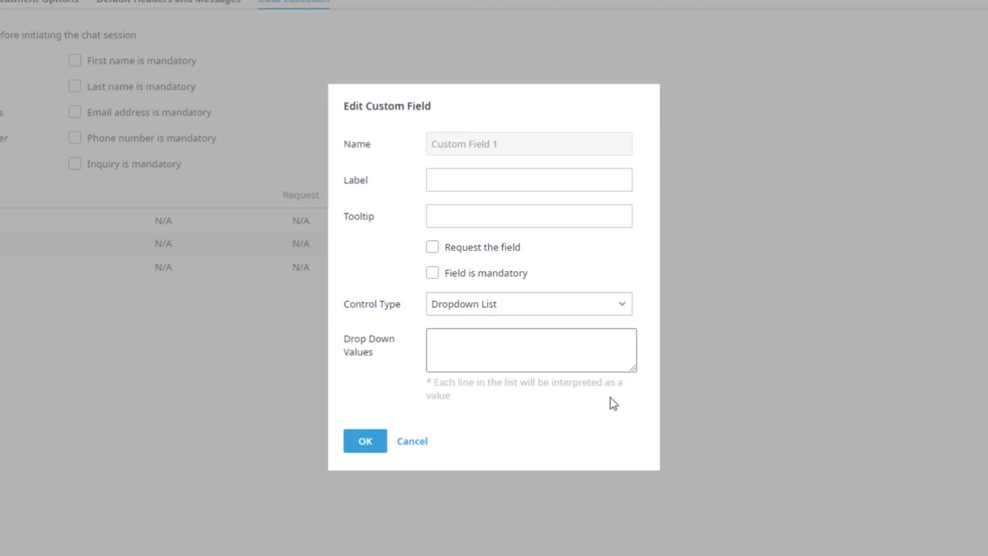
left_click(496, 185)
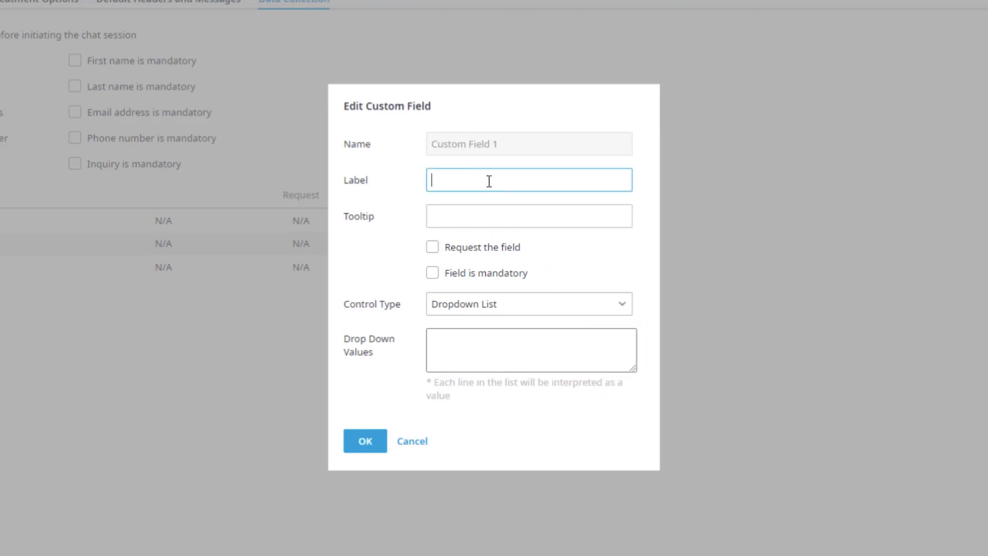
type("Customer Type")
left_click(510, 216)
type("Have you ever done business with us before?")
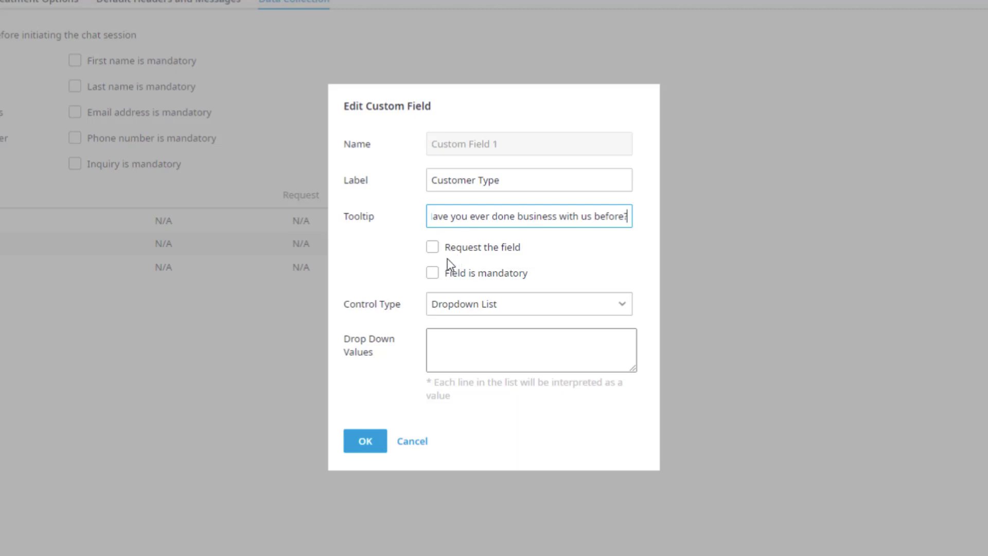
left_click(432, 273)
- List dropdown values Never, Once, A Few times, Several times and save the field
left_click(471, 339)
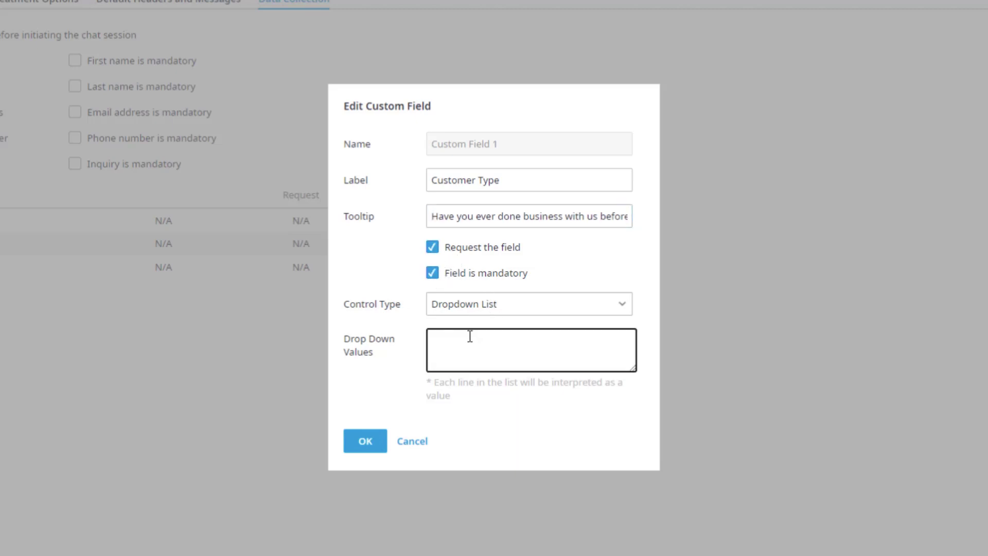
type("Never")
key("Return")
type("Once")
key("Return")
type("A Few times")
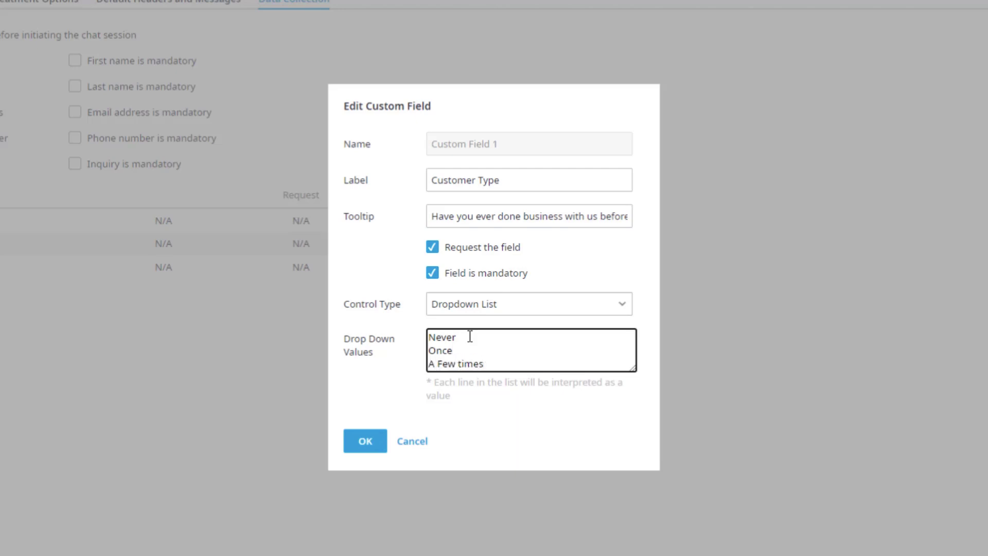
key("Return")
type("Several tim")
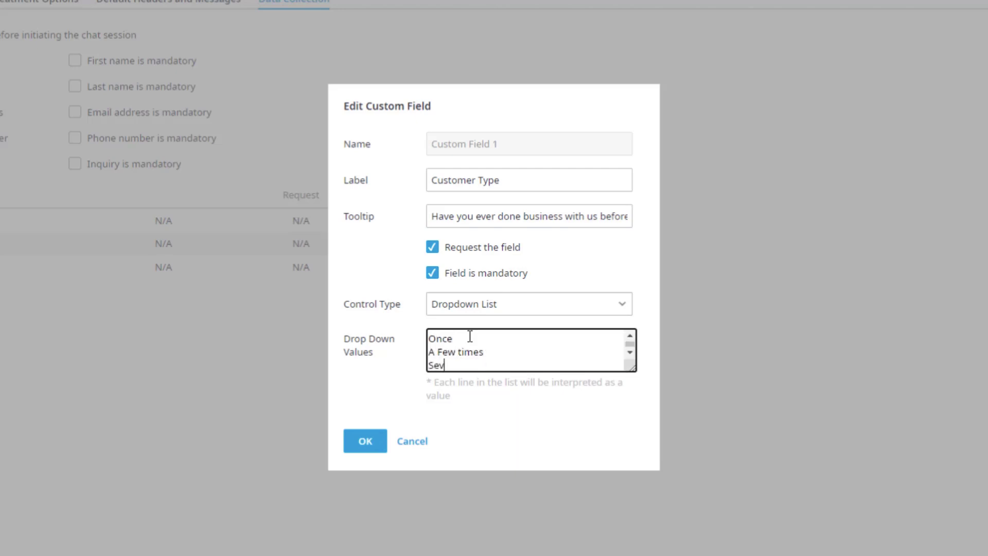
type("es")
left_click(370, 442)
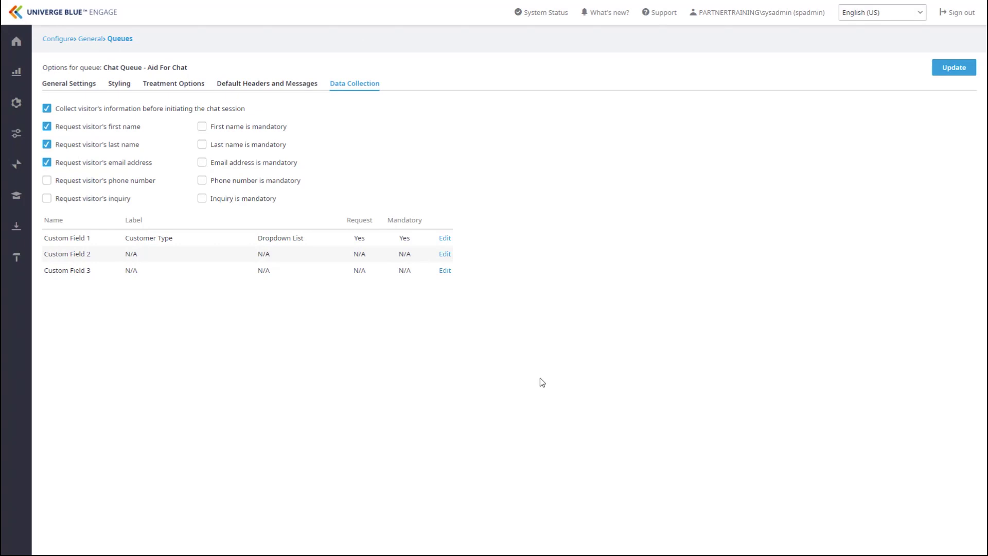
- Go to Configure > Inbound Chat > Canned Messages, showing the Billing group
left_click(25, 140)
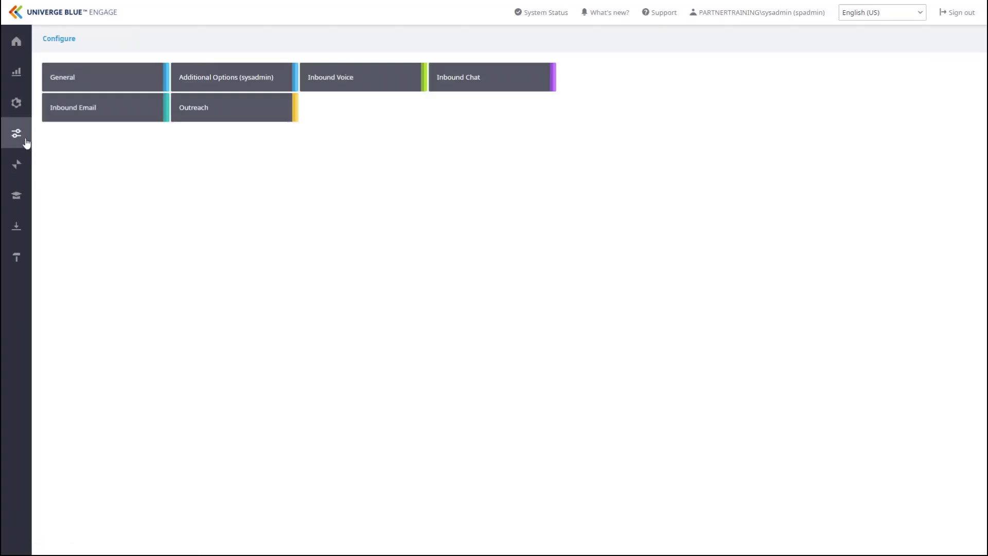
left_click(476, 84)
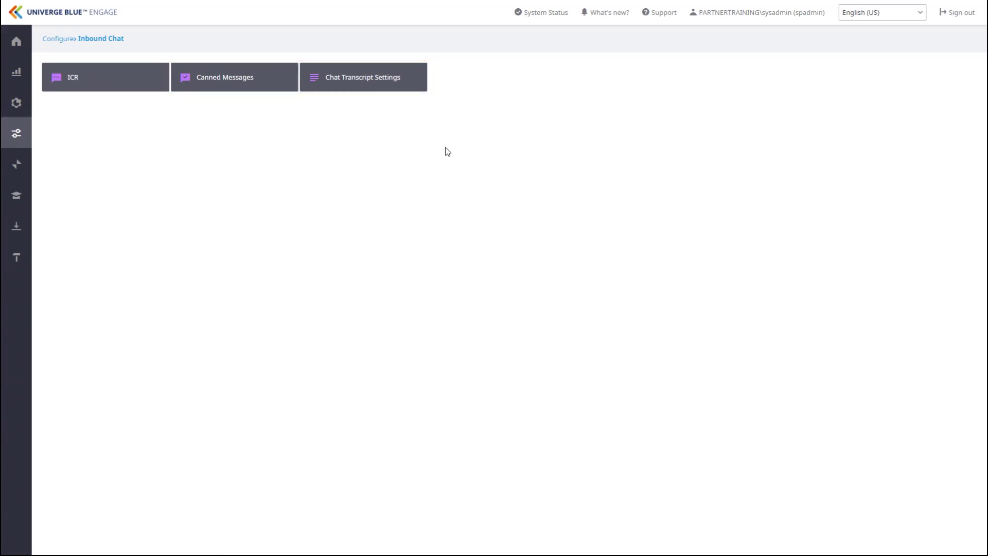
left_click(264, 84)
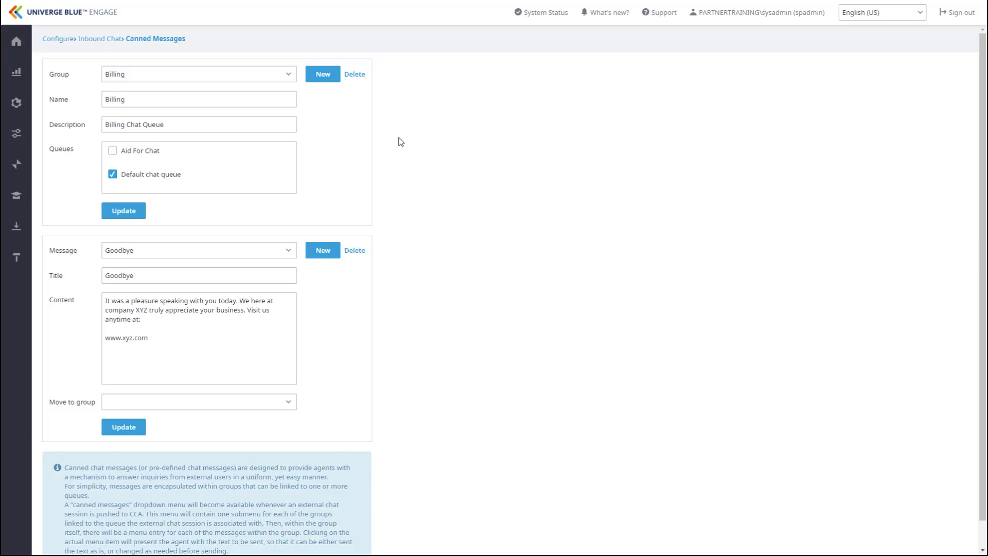
- Create and save canned message group 'New Training' for the Aid For Chat and Default chat queue queues
left_click(319, 75)
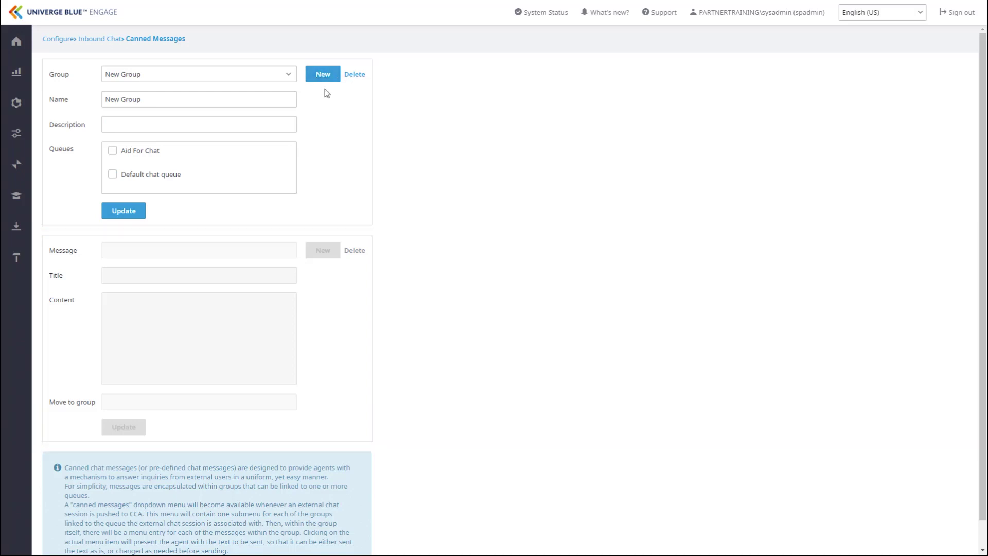
left_click_drag(216, 98, 62, 102)
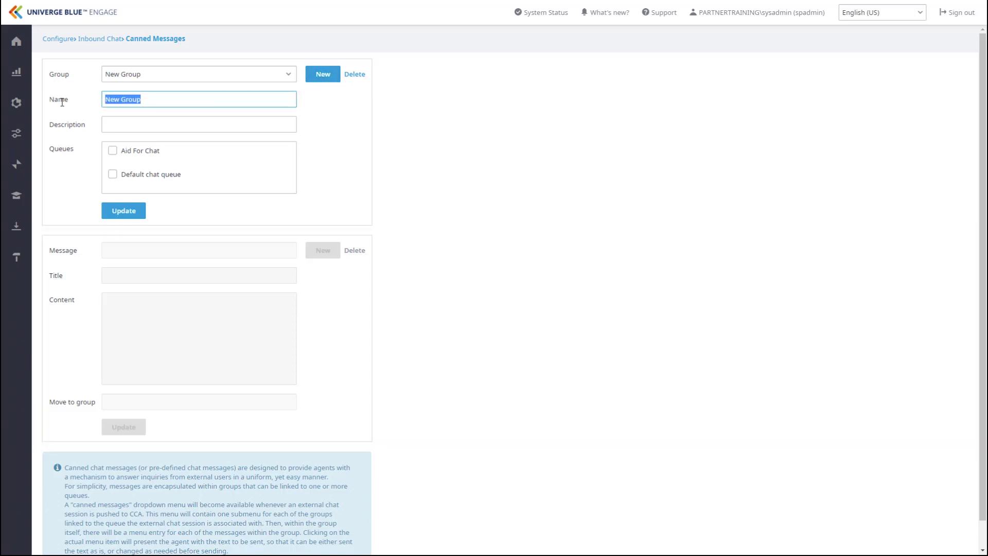
type("New Training")
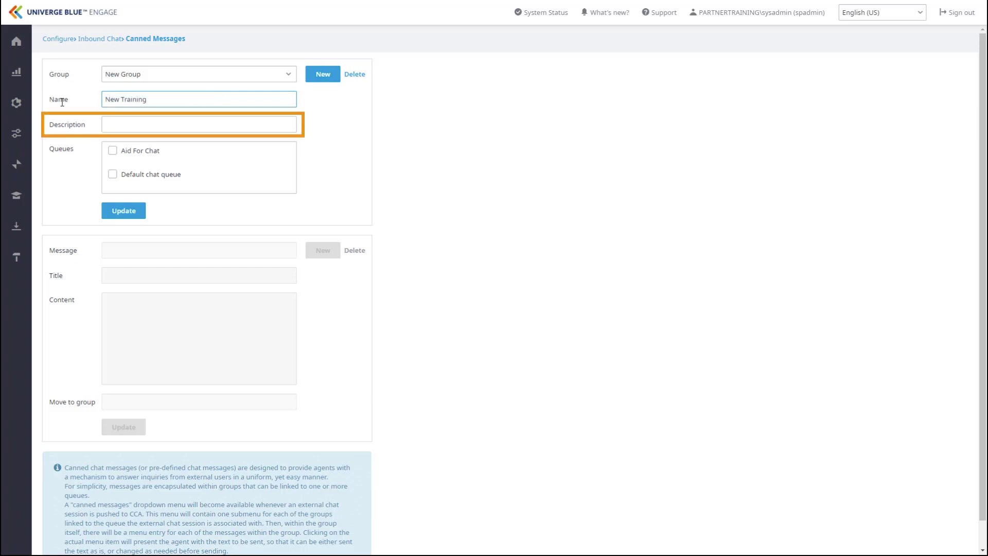
left_click(112, 150)
left_click(113, 175)
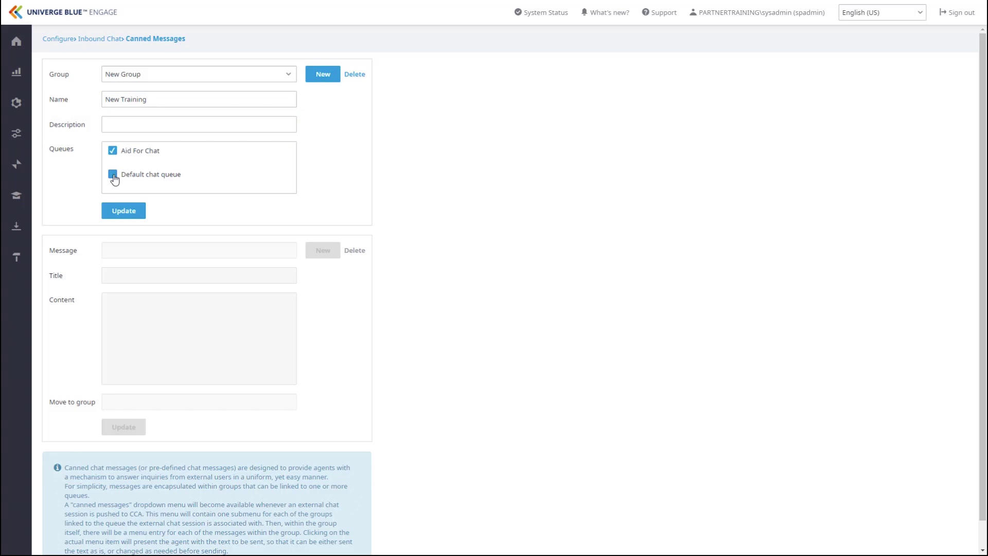
left_click(124, 211)
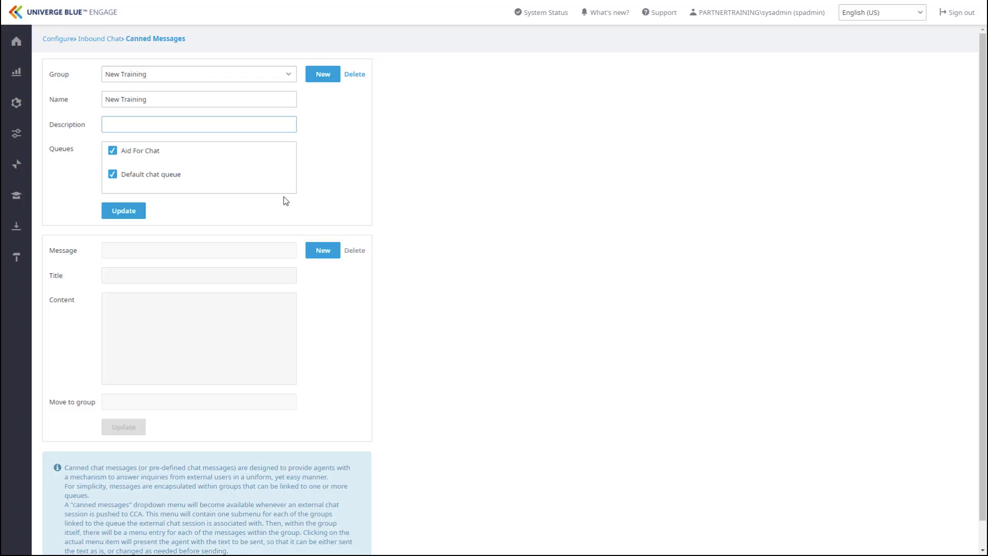
- Add and save canned message 'Welcome Greeting' with content 'Thank you for reaching out. My name is <name>'
left_click(323, 254)
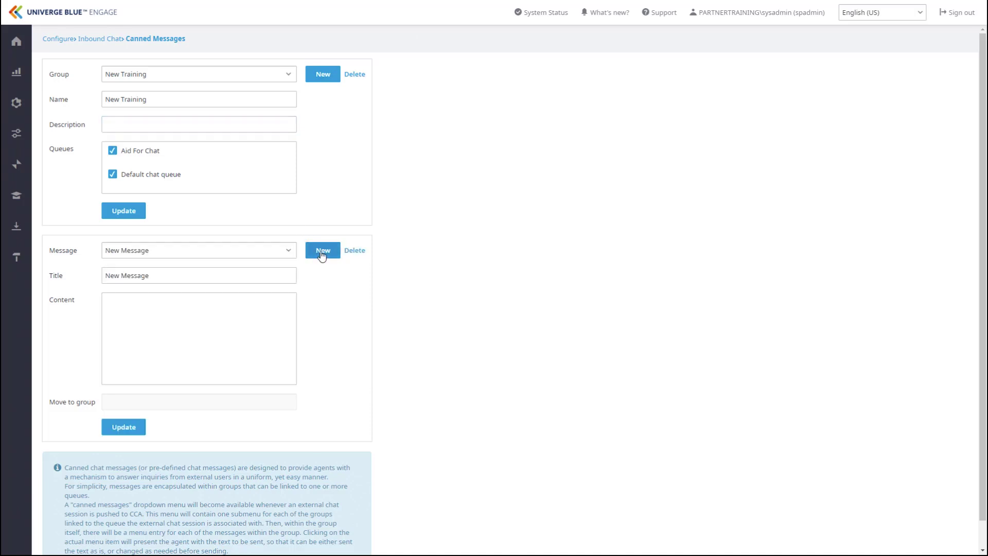
left_click_drag(185, 278, 94, 278)
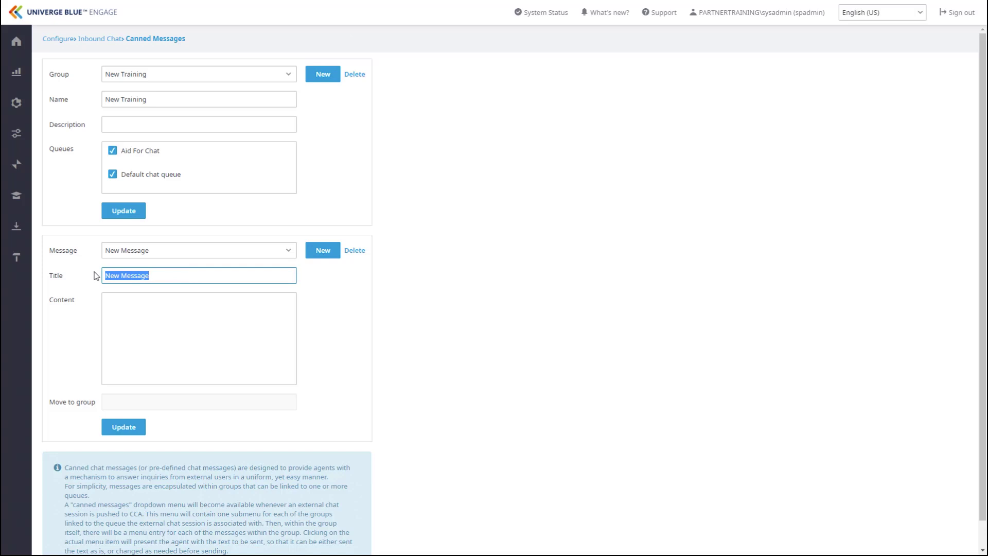
type("Welcome Greeting")
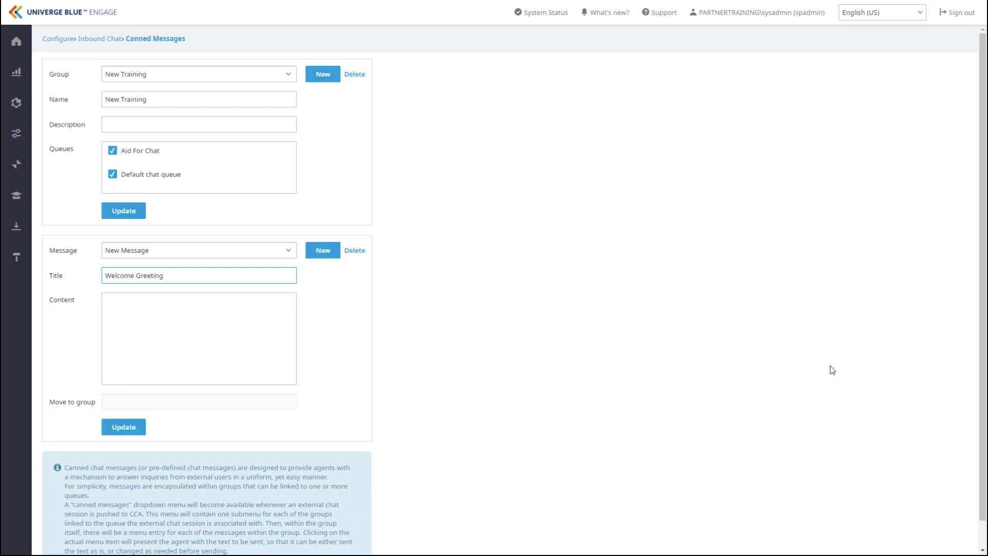
left_click(146, 314)
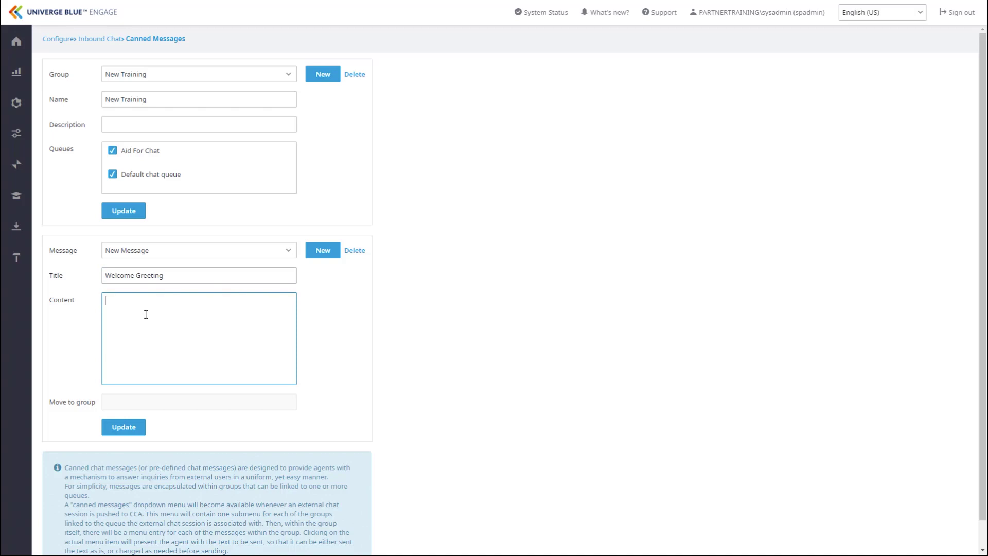
type("Thank you for reaching out. My name is ")
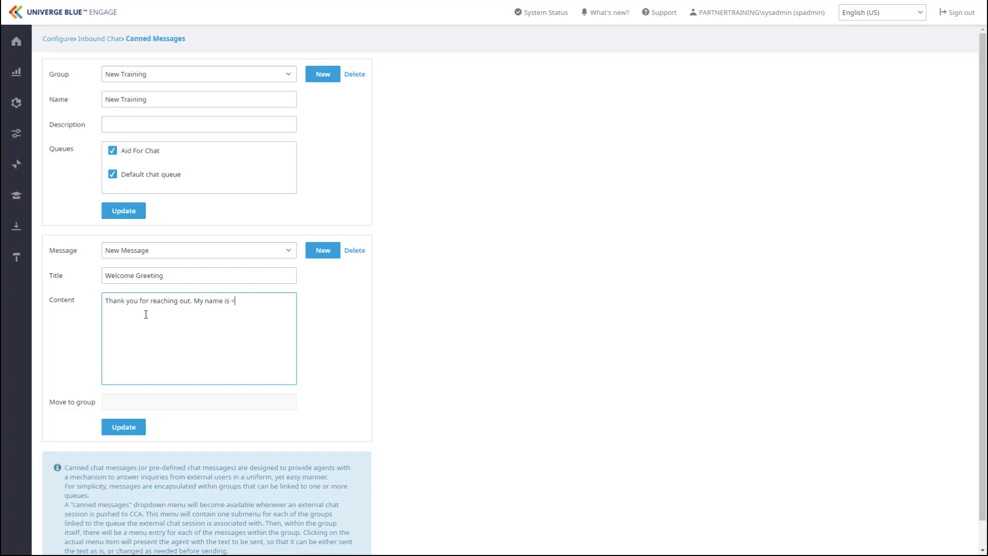
type("<name>")
left_click(127, 427)
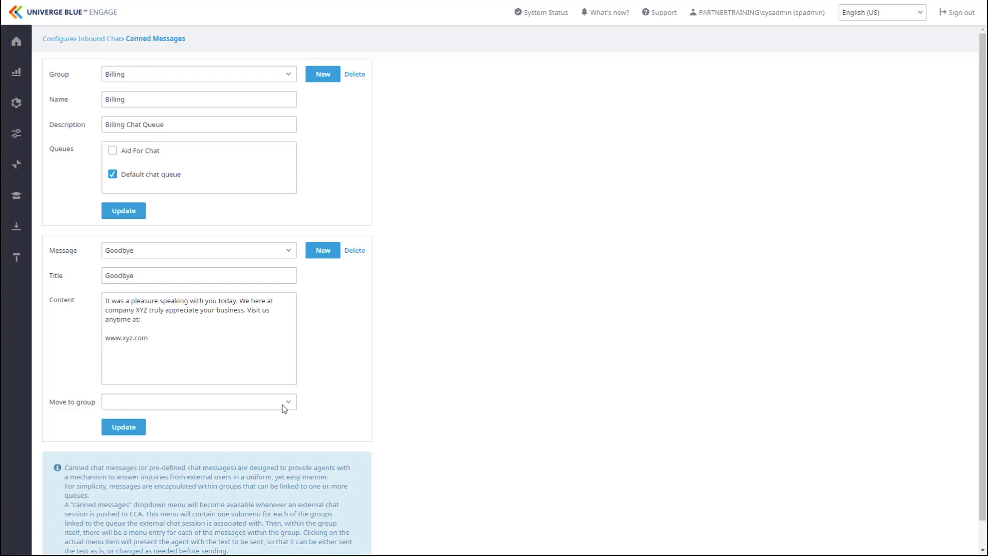
- Move the canned message into the New Training group, then go to Chat Transcript Settings
left_click(282, 404)
left_click(153, 434)
left_click(123, 427)
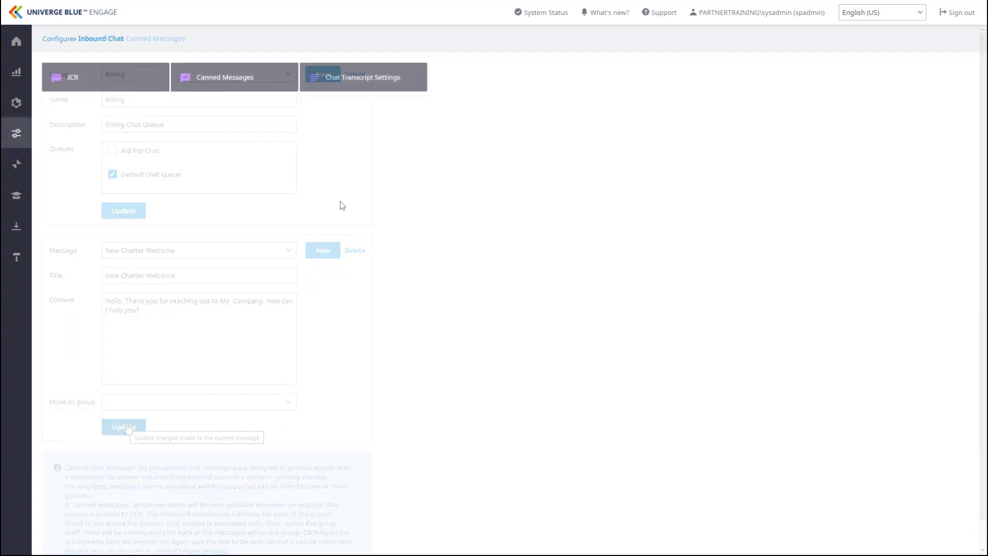
left_click(403, 95)
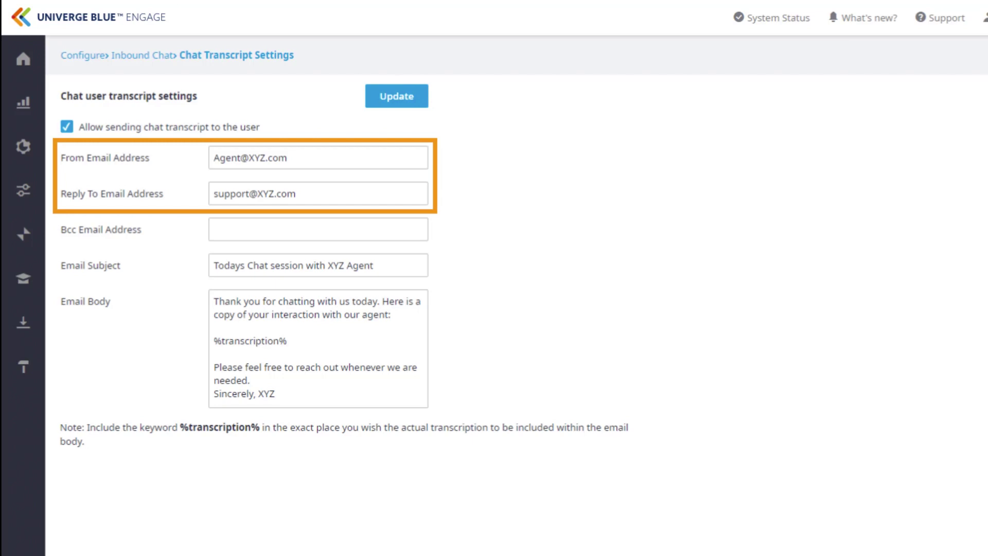
- Enter a Bcc e-mail address for chat transcript e-mails
left_click(215, 229)
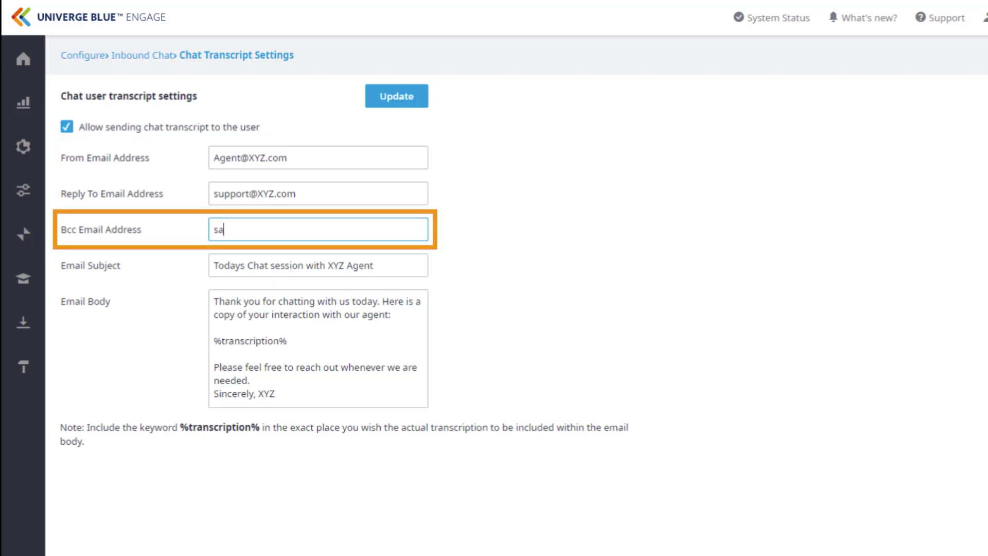
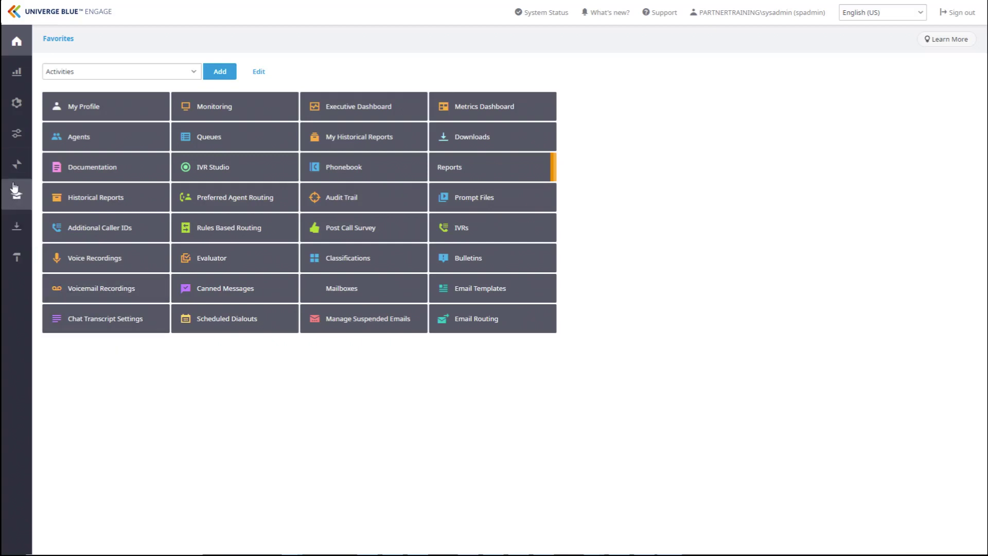
- Review the Twilio and Bandwidth SMS integration settings, ending on Bandwidth's Phone Numbers Import tab
left_click(17, 164)
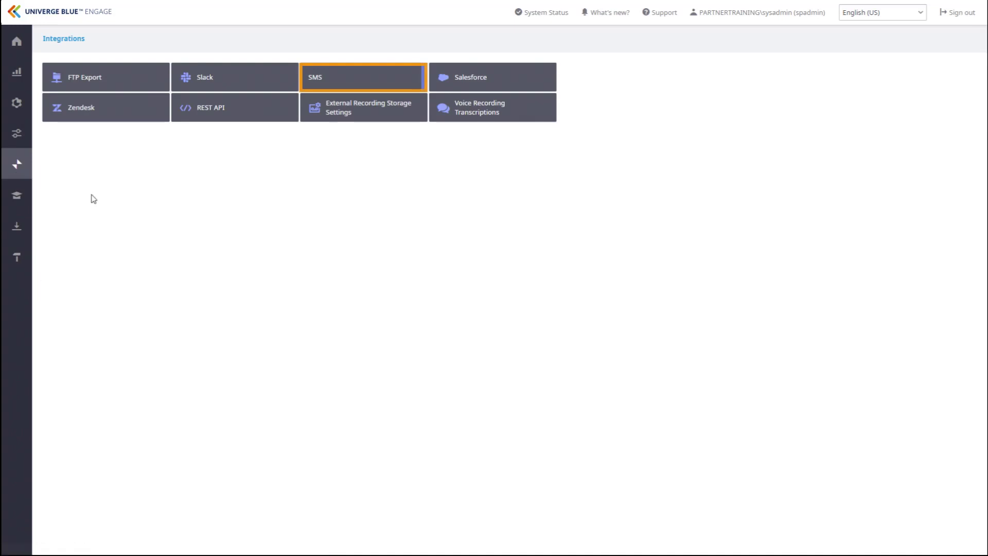
left_click(349, 86)
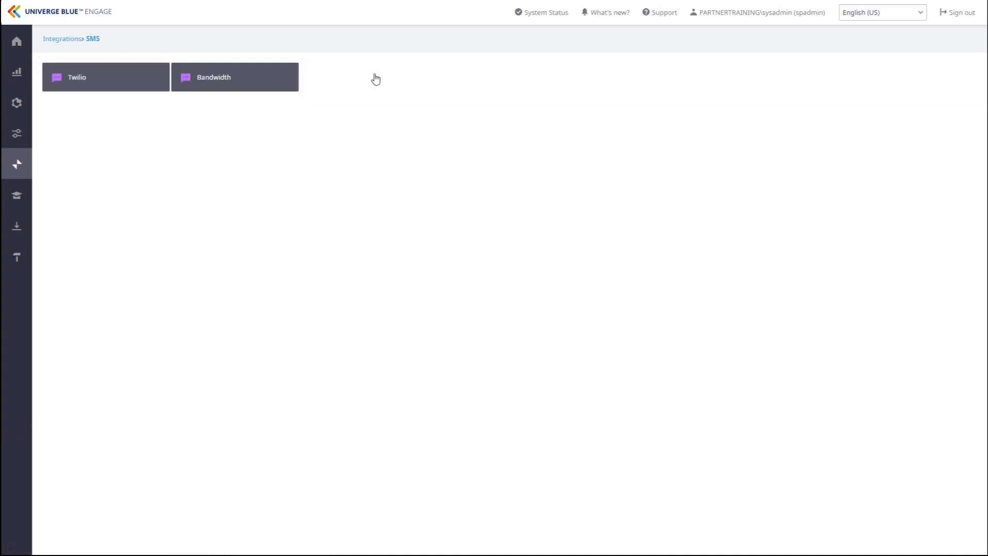
left_click(127, 84)
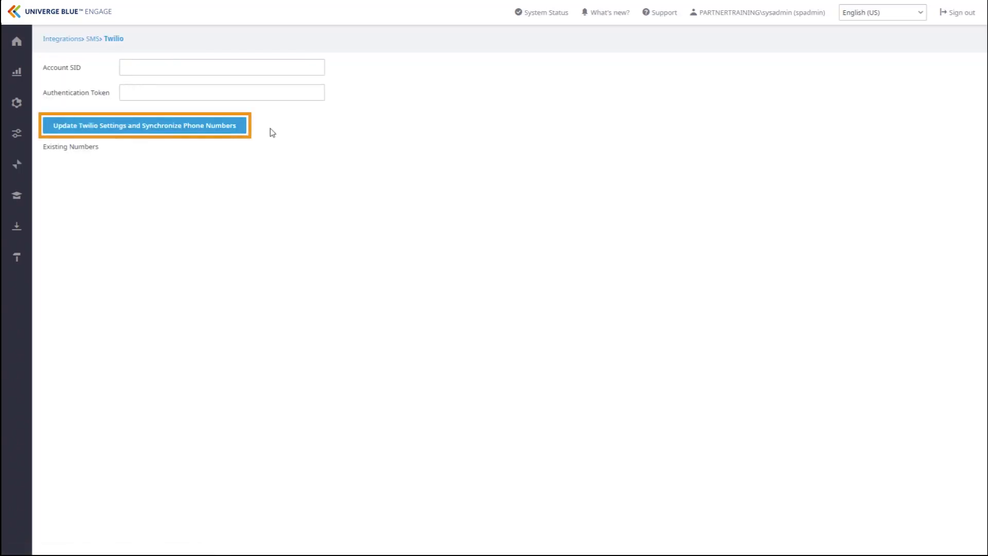
left_click(93, 40)
left_click(263, 77)
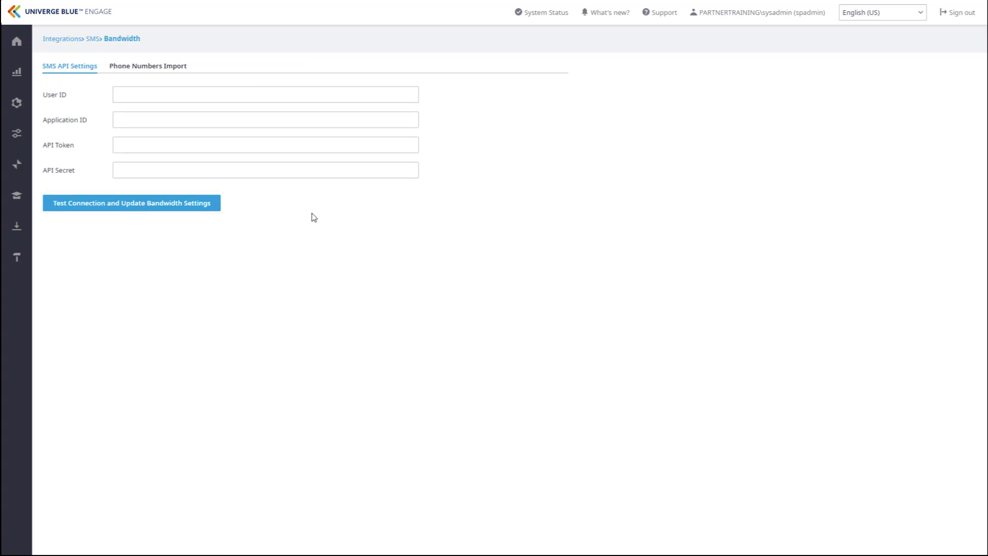
left_click(150, 68)
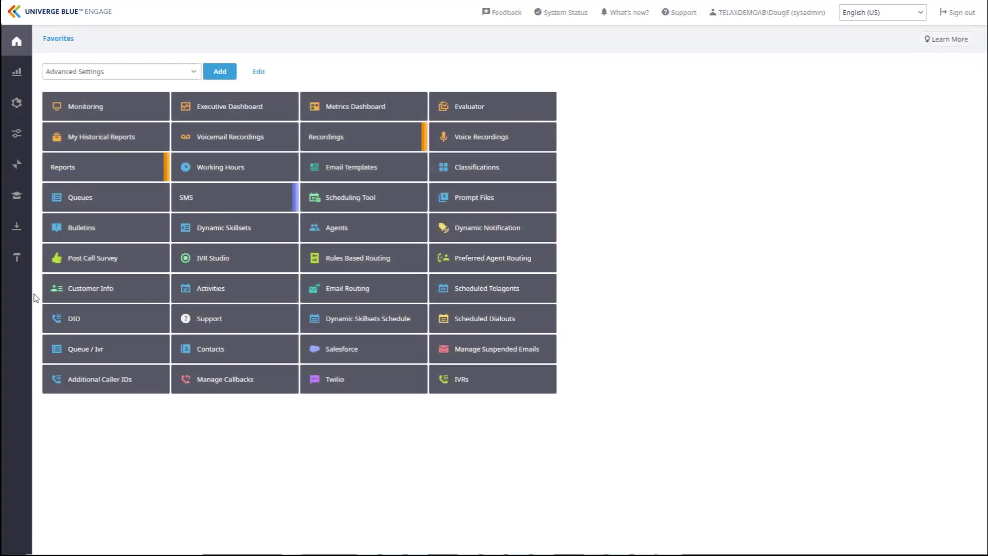
- Go to Configure > General > Queues and bring up the Manage SMS routing list
left_click(23, 144)
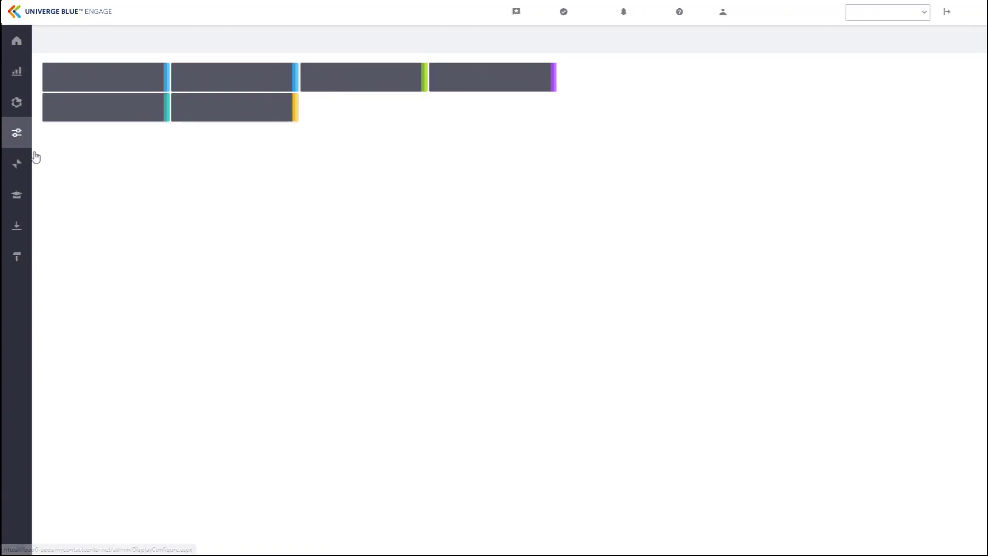
left_click(117, 84)
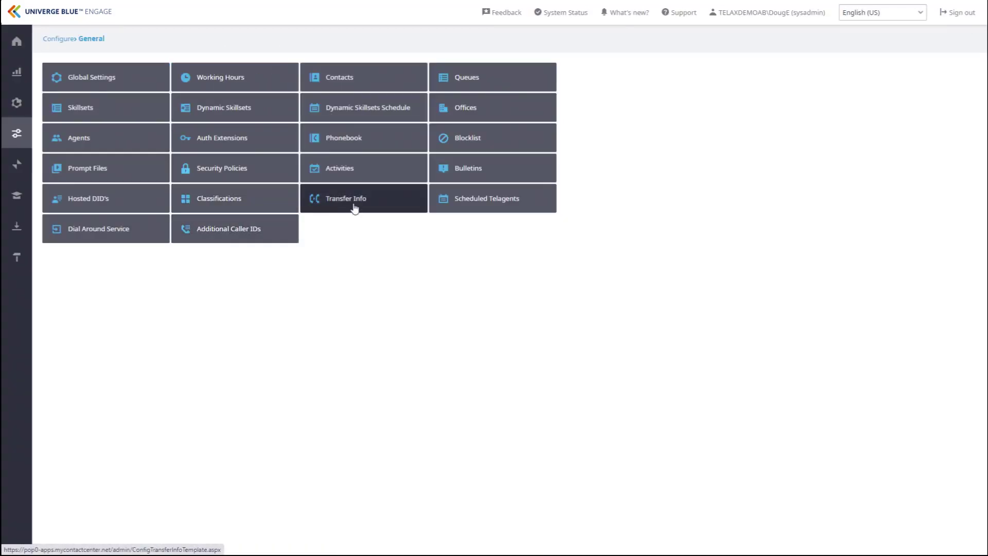
left_click(489, 86)
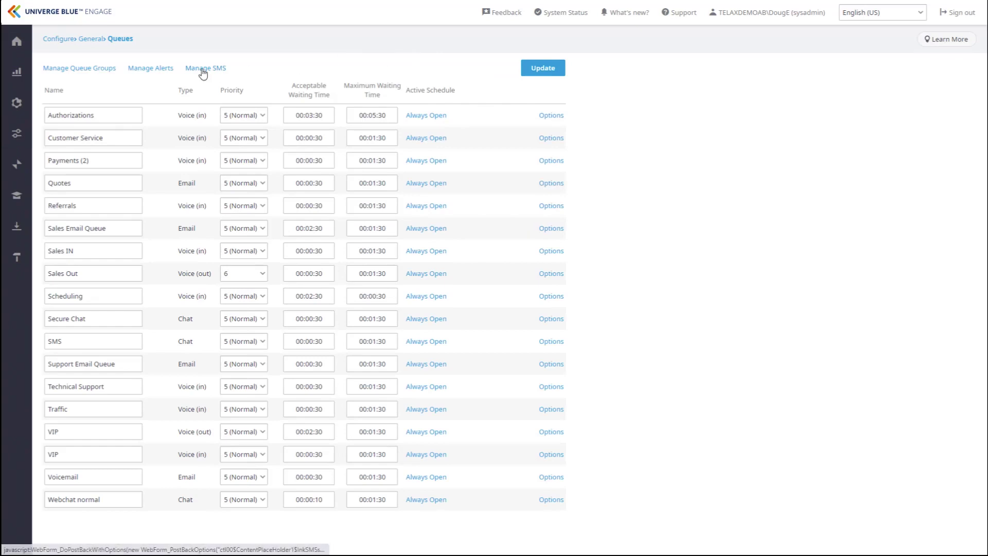
left_click(205, 68)
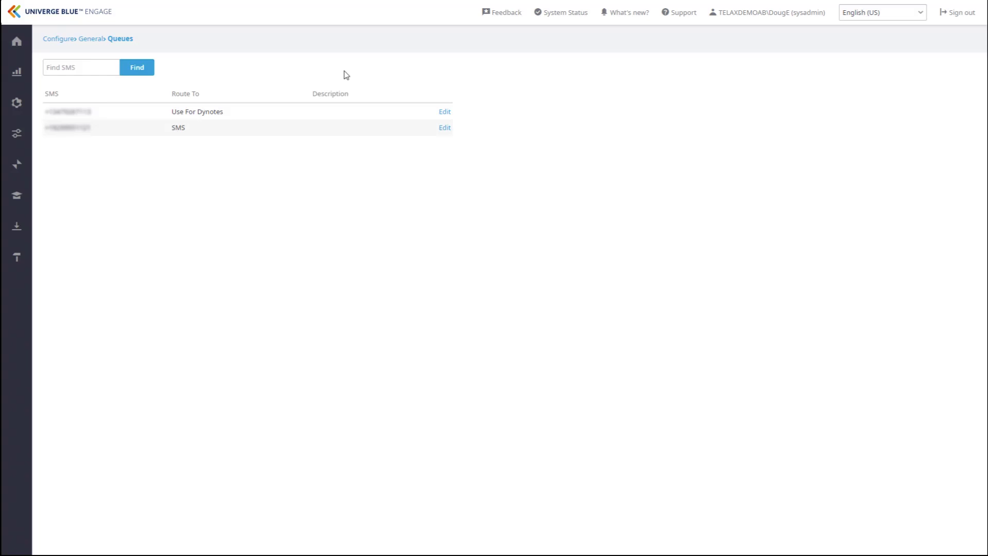
- Set the second SMS number to Send to Chat Queue with queue SMS, and save
left_click(445, 128)
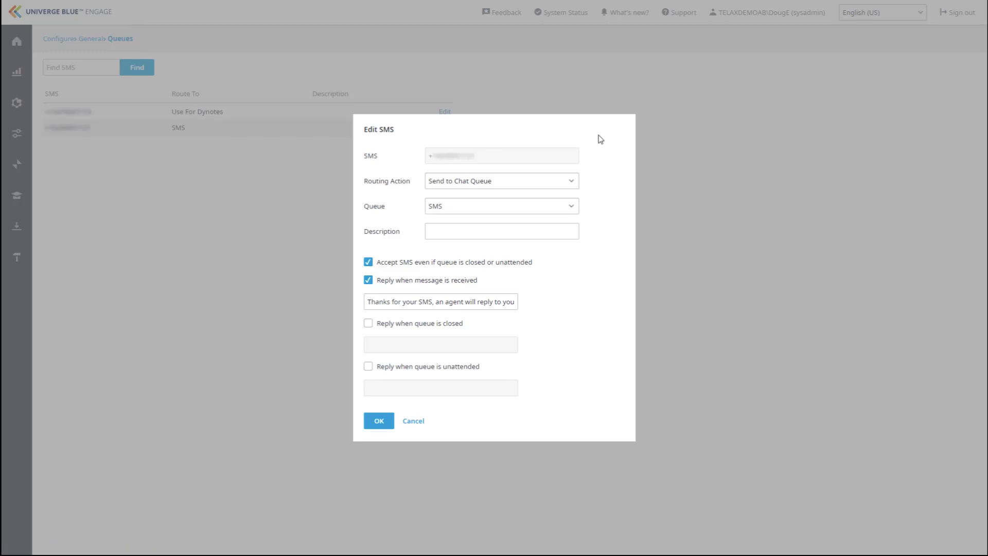
left_click(573, 183)
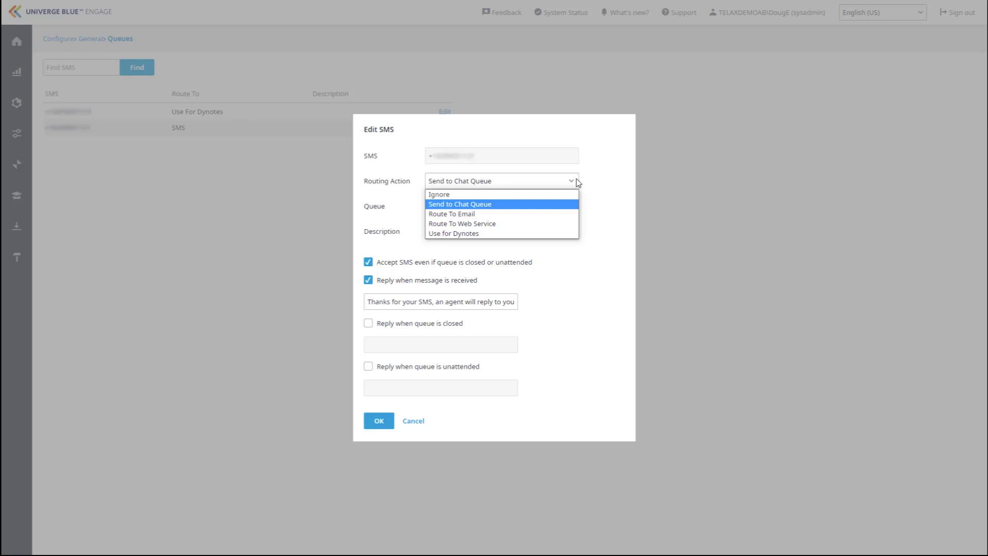
left_click(565, 205)
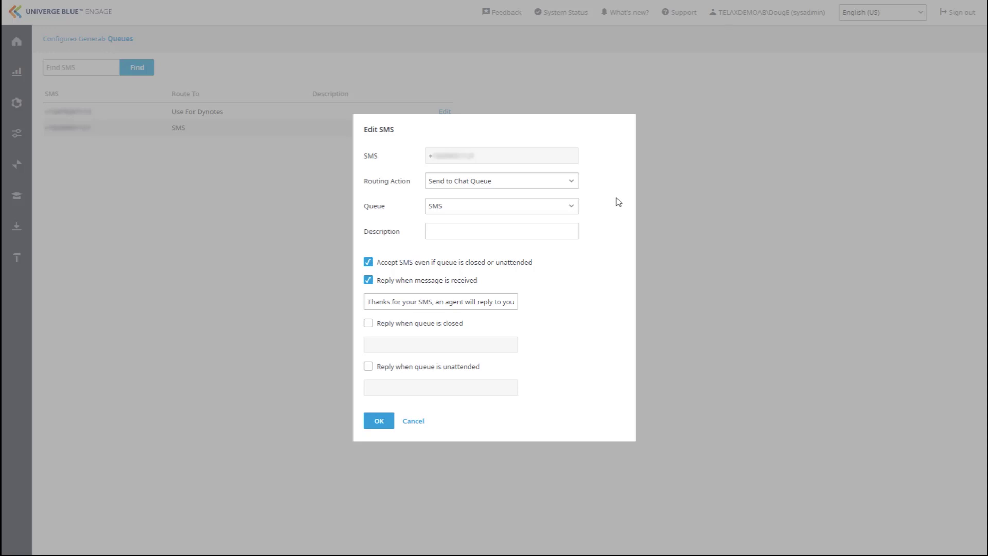
left_click(572, 209)
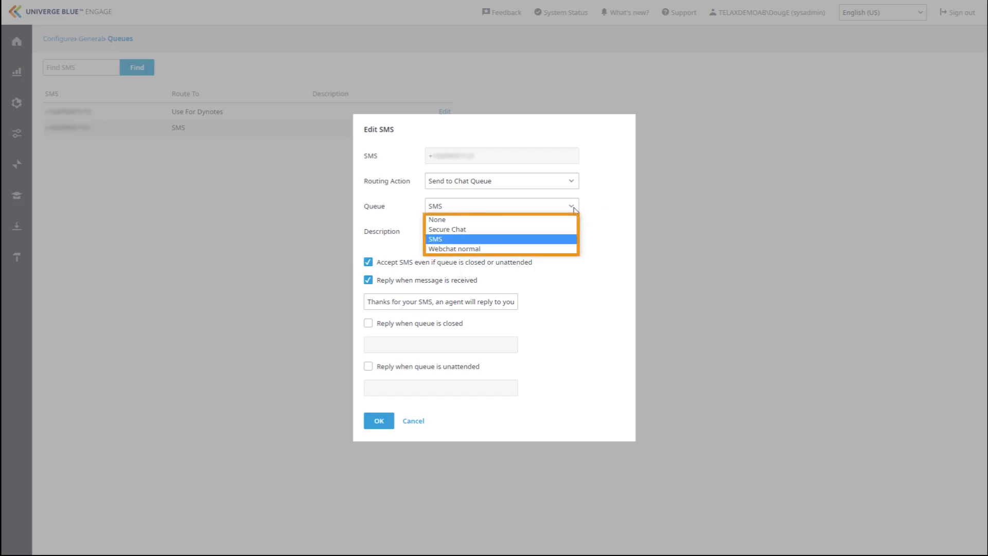
left_click(573, 205)
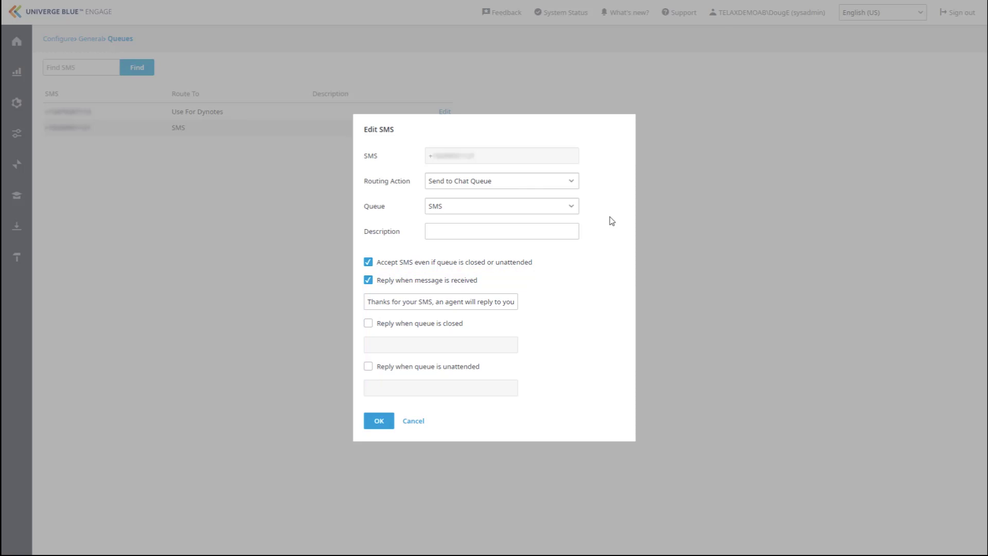
left_click(379, 422)
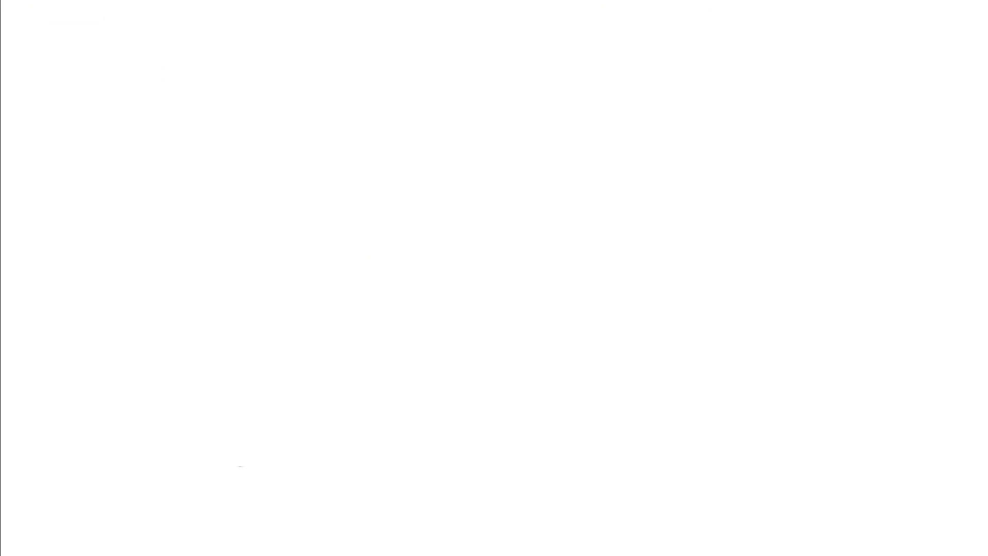